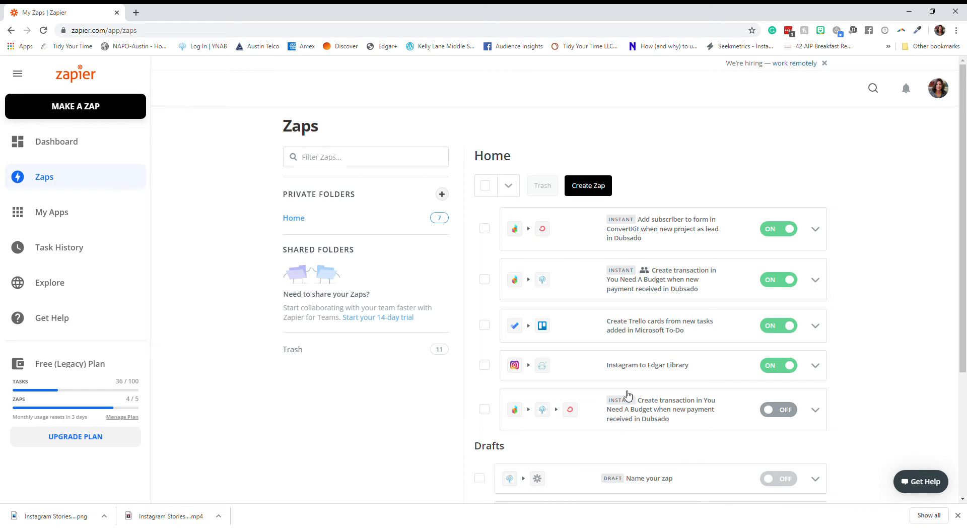
- Open the Instagram to Edgar Library Zap, examine its trigger and action, and return to the Zaps list
left_click(599, 368)
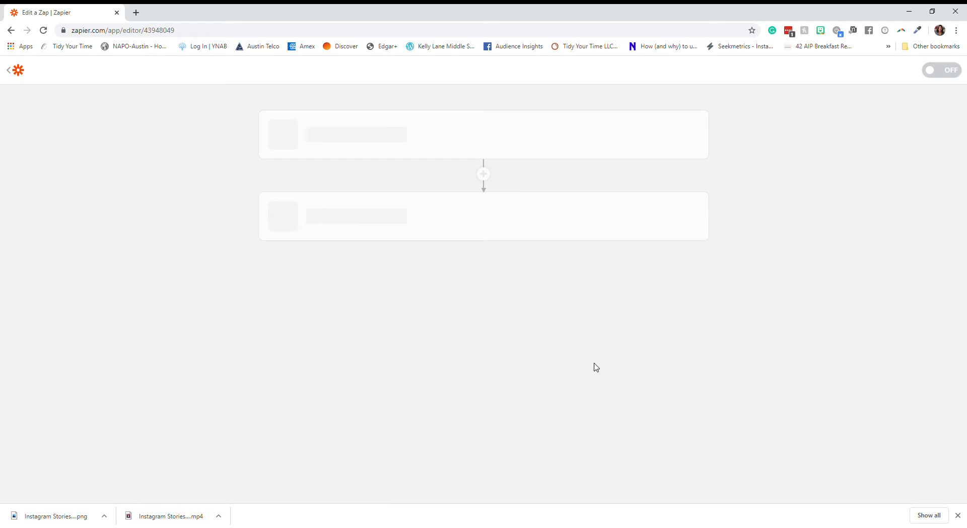
mouse_move(304, 156)
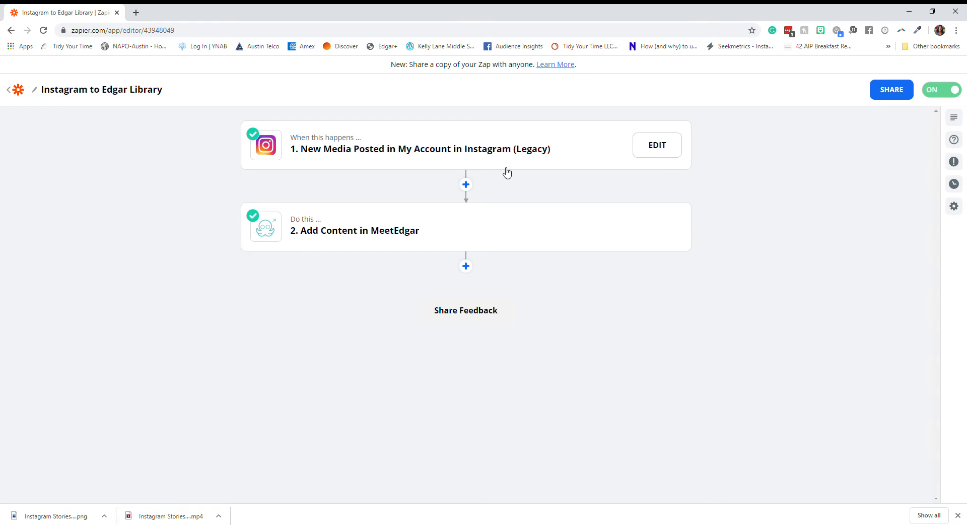
mouse_move(425, 233)
left_click(11, 94)
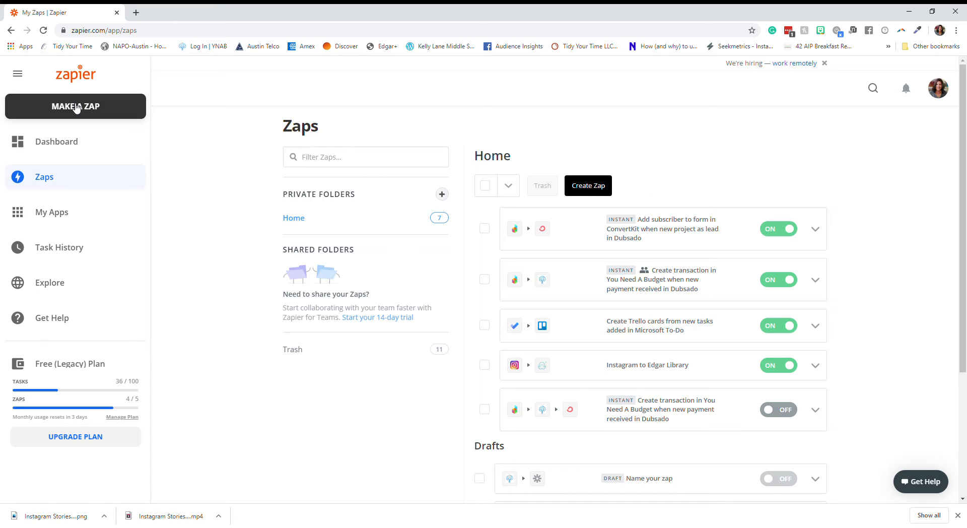
- Create a new Zap and choose Dubsado as its trigger app
left_click(597, 195)
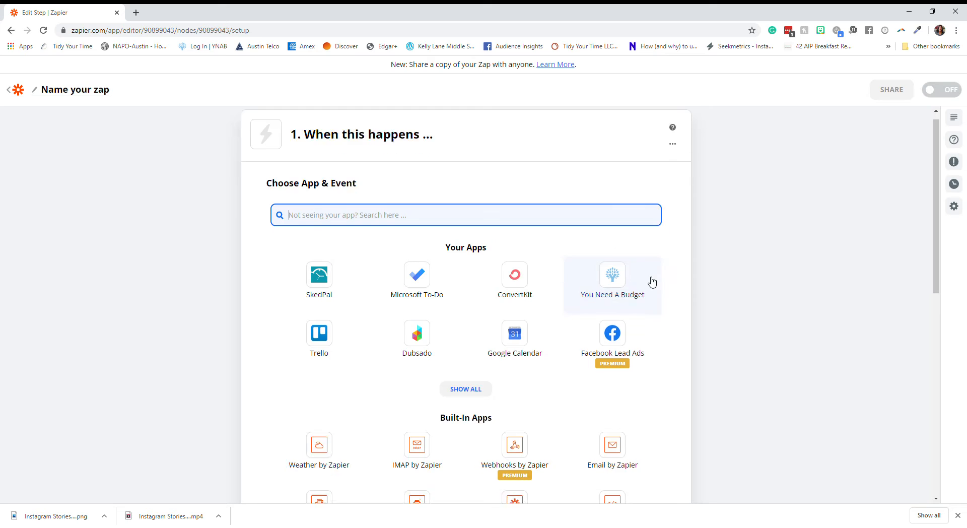
scroll(652, 278, "down", 4)
scroll(652, 278, "down", 3)
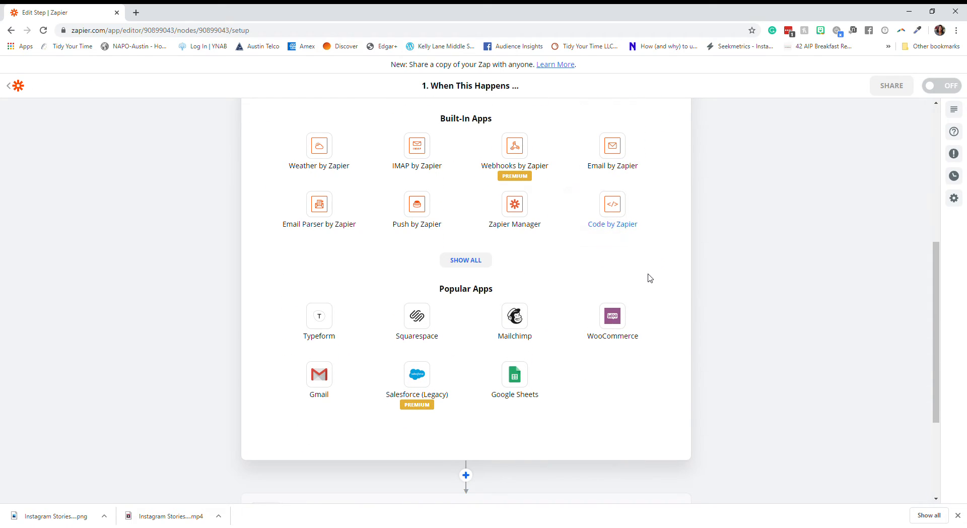
scroll(651, 279, "up", 5)
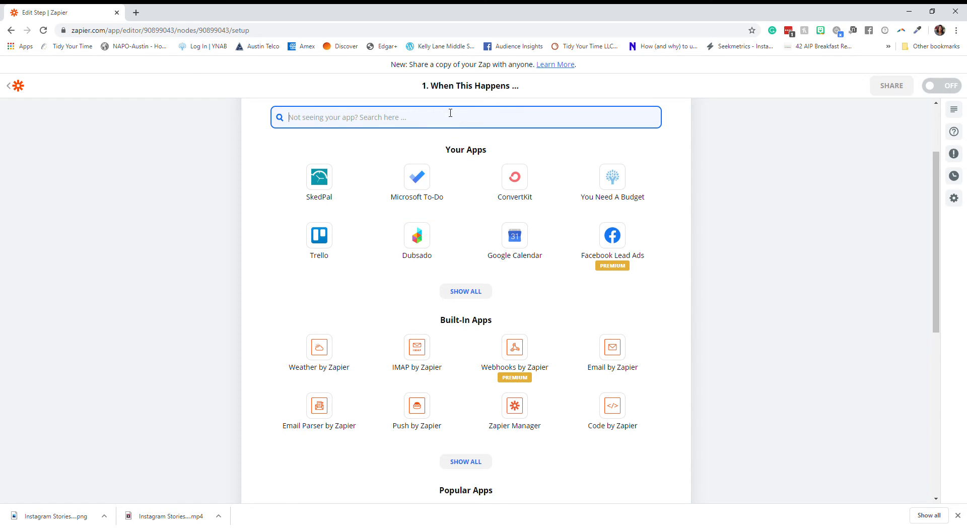
type("Dubsa")
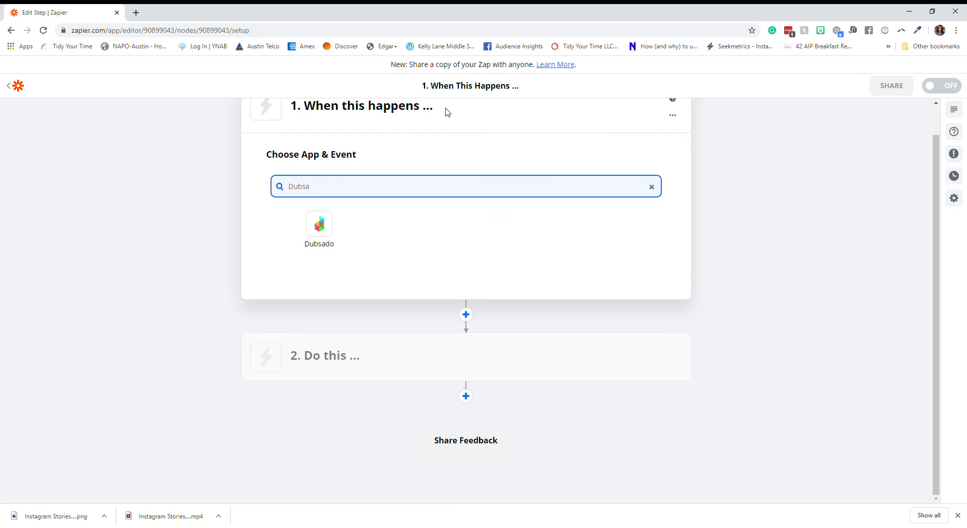
left_click(335, 228)
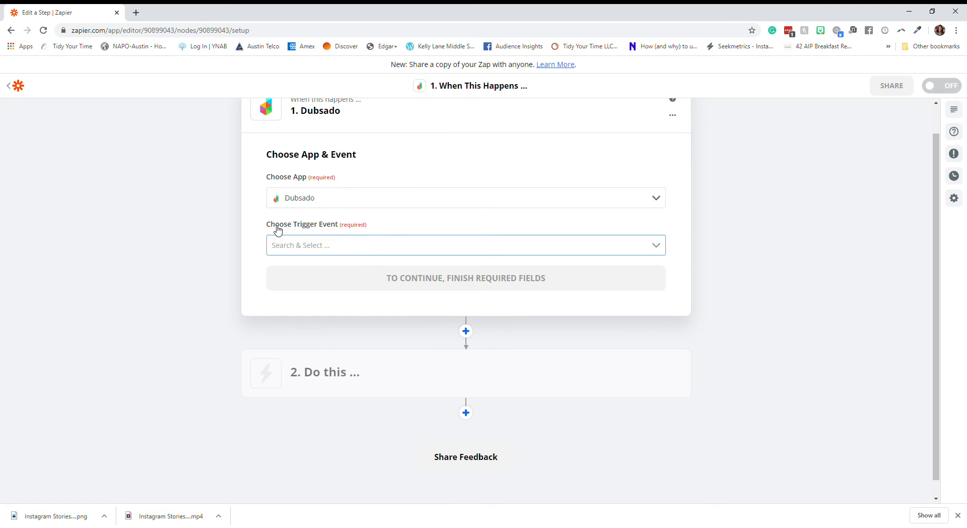
- Set the trigger event to New Payment Received and select the existing Dubsado account for it
left_click(338, 251)
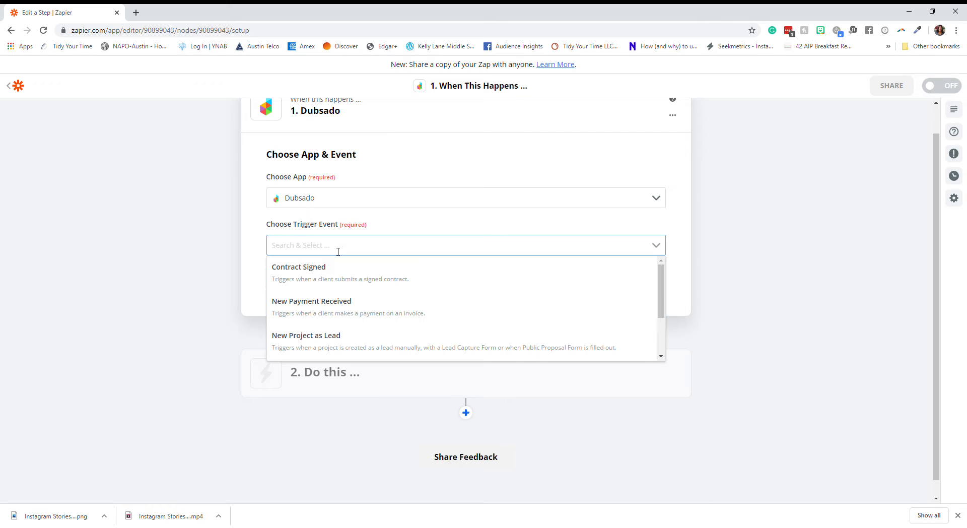
left_click(337, 315)
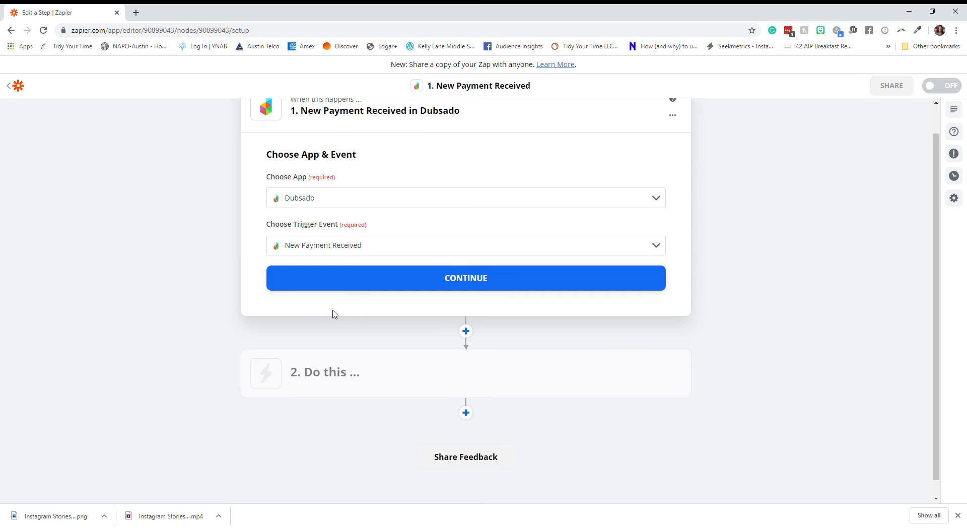
left_click(351, 273)
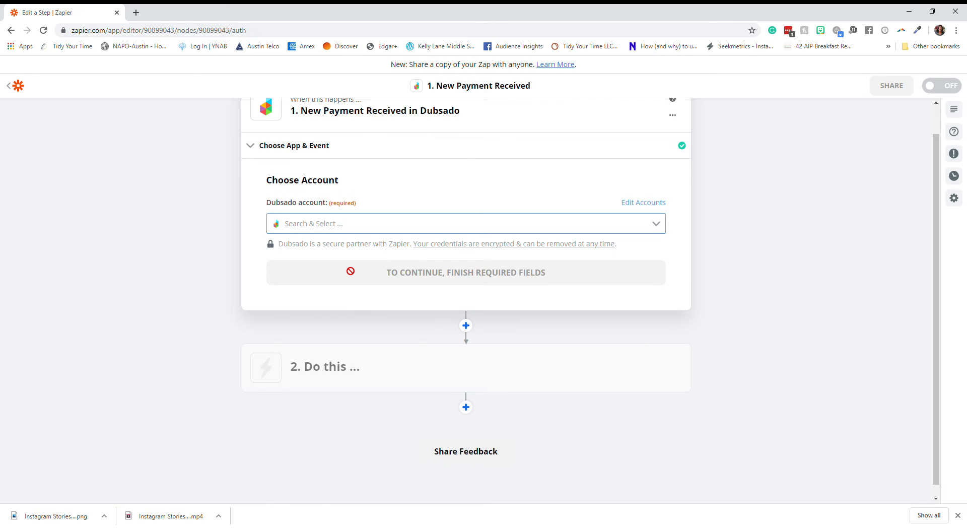
left_click(338, 223)
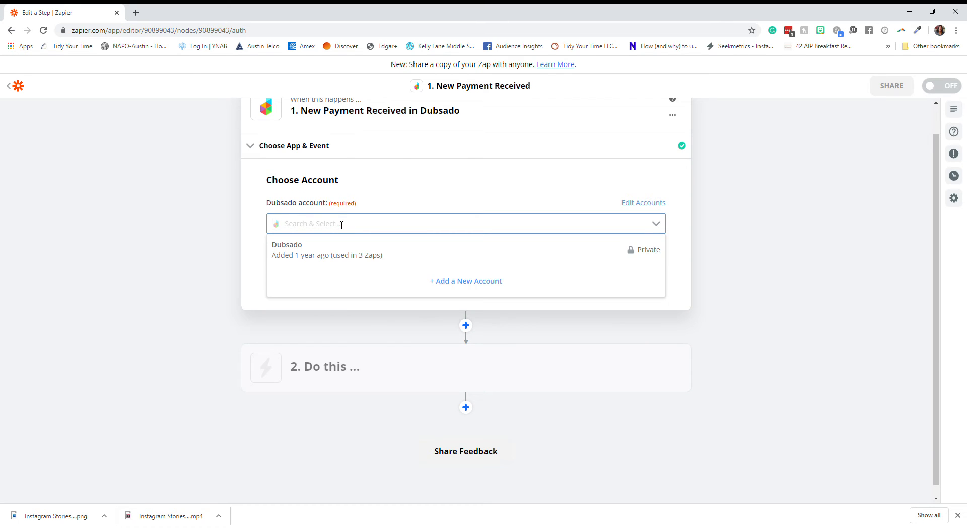
left_click(323, 254)
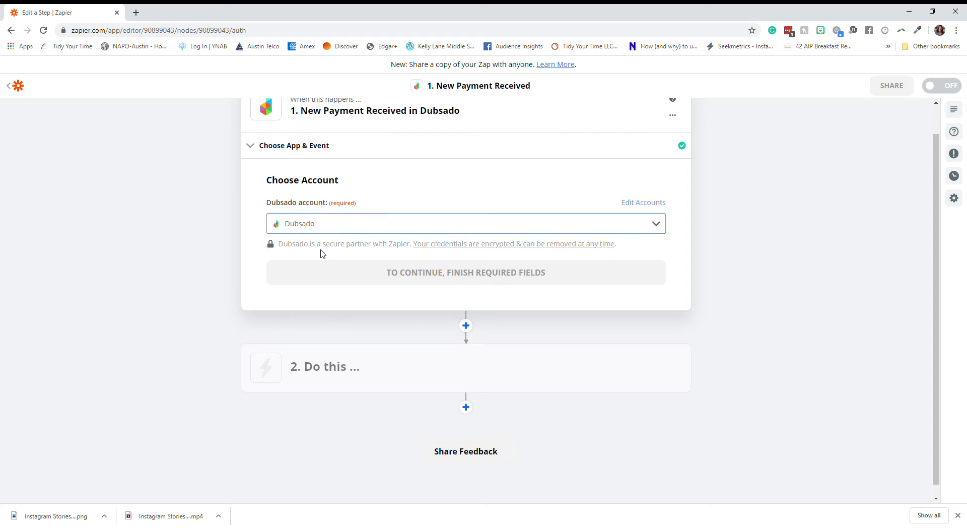
left_click(331, 278)
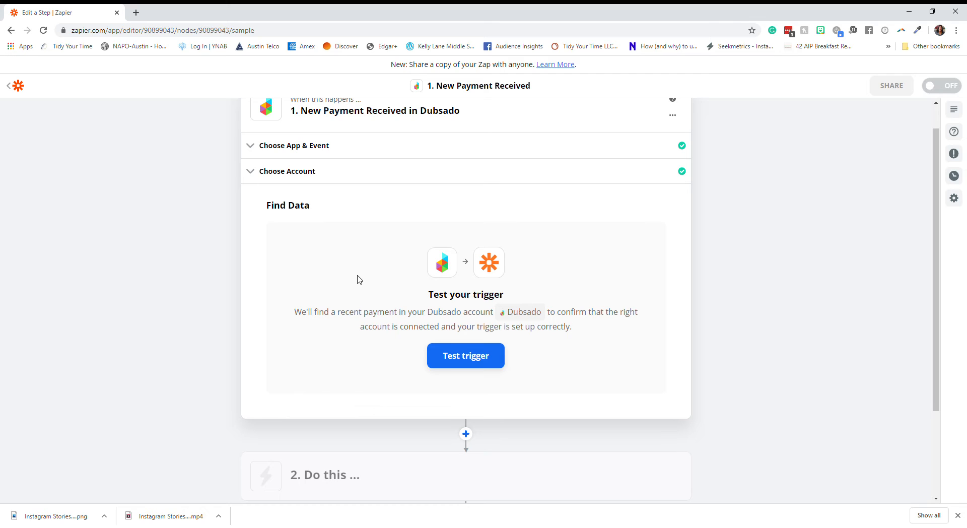
- Test the Dubsado trigger, review the sample payment's data fields, and continue to the action step
left_click(476, 361)
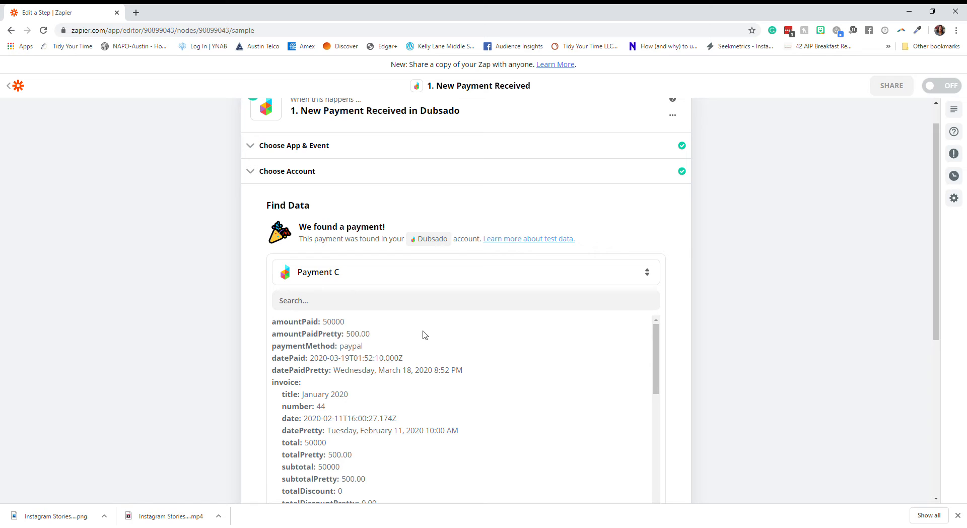
scroll(425, 336, "down", 1)
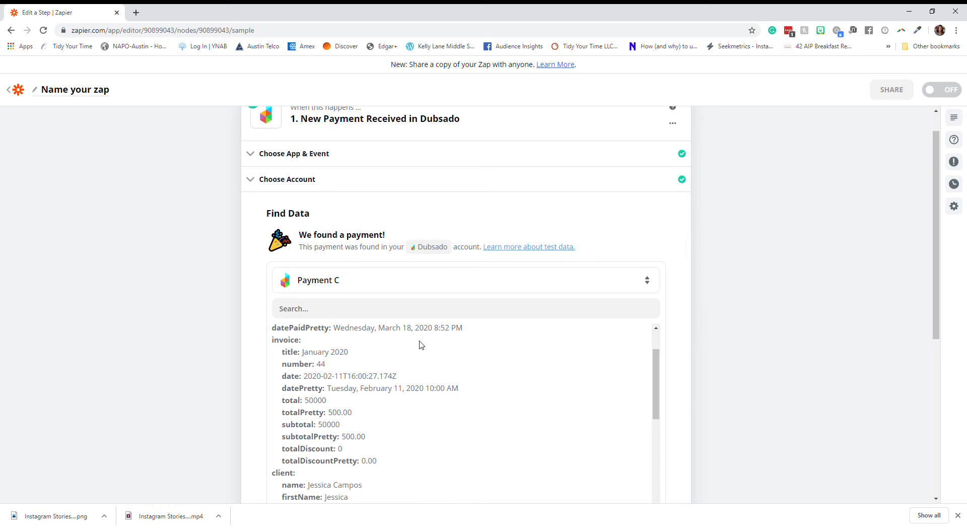
scroll(416, 355, "down", 1)
scroll(416, 355, "down", 4)
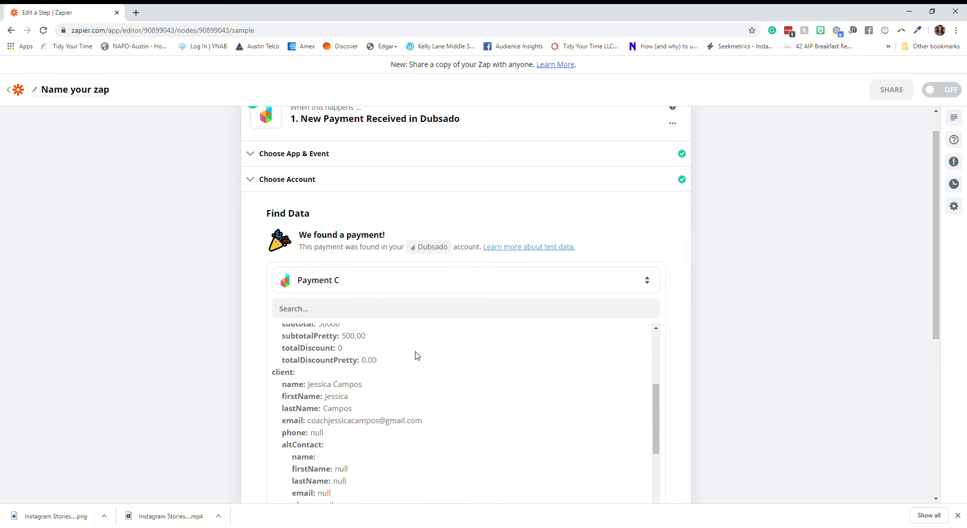
scroll(416, 355, "down", 1)
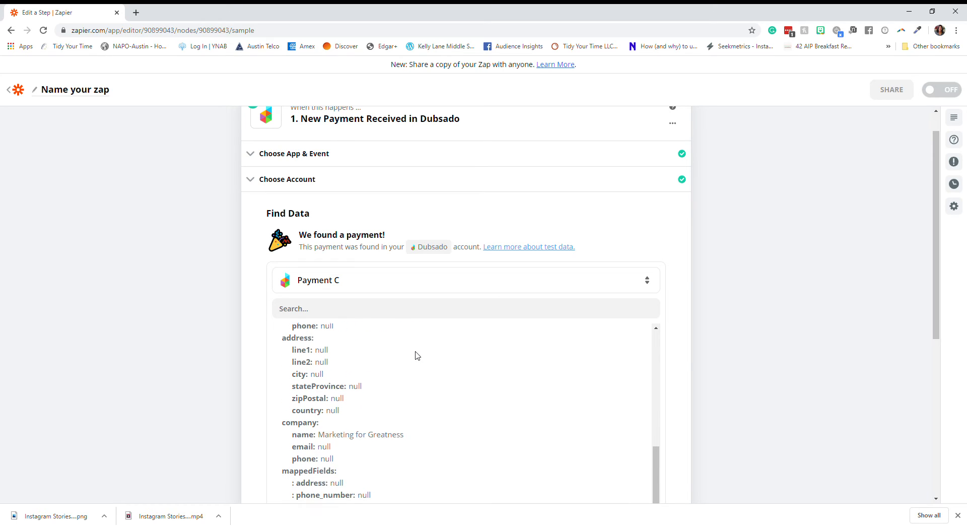
scroll(416, 355, "up", 5)
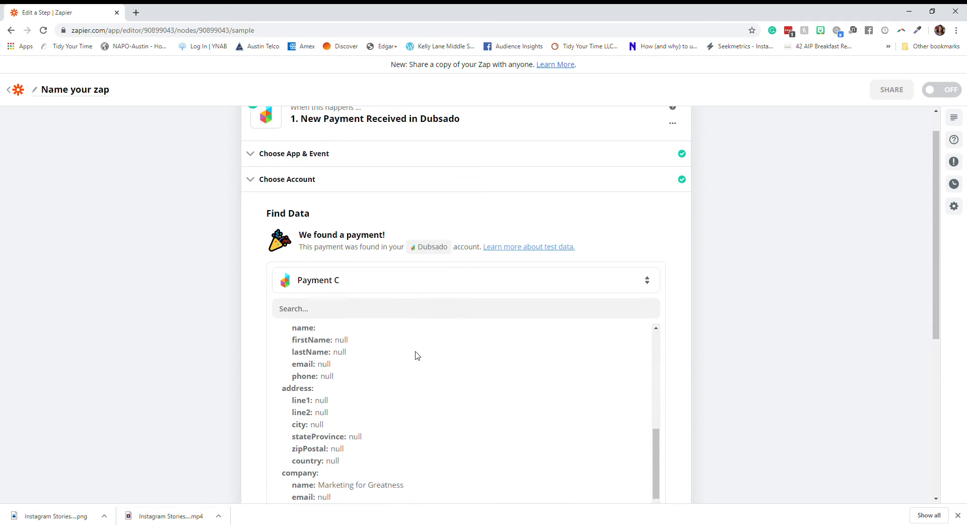
scroll(416, 355, "up", 3)
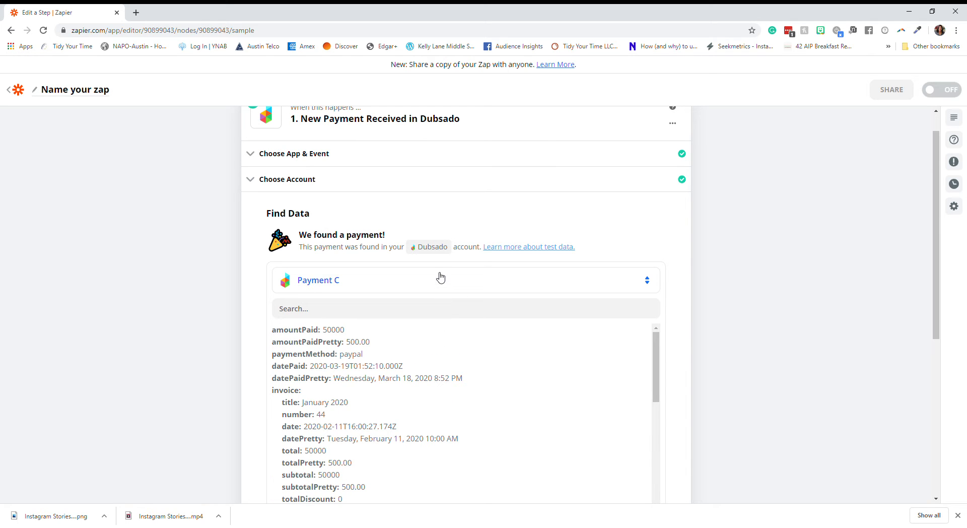
scroll(631, 234, "down", 3)
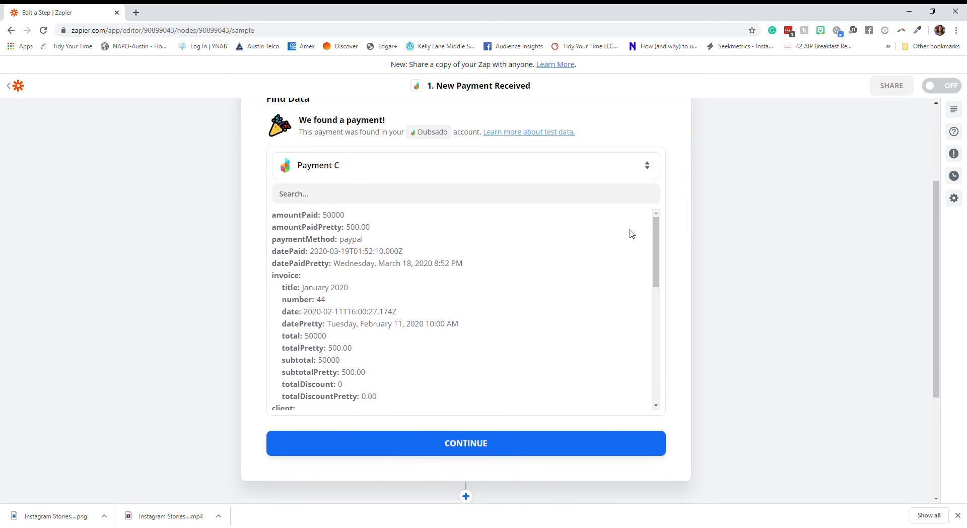
left_click(504, 406)
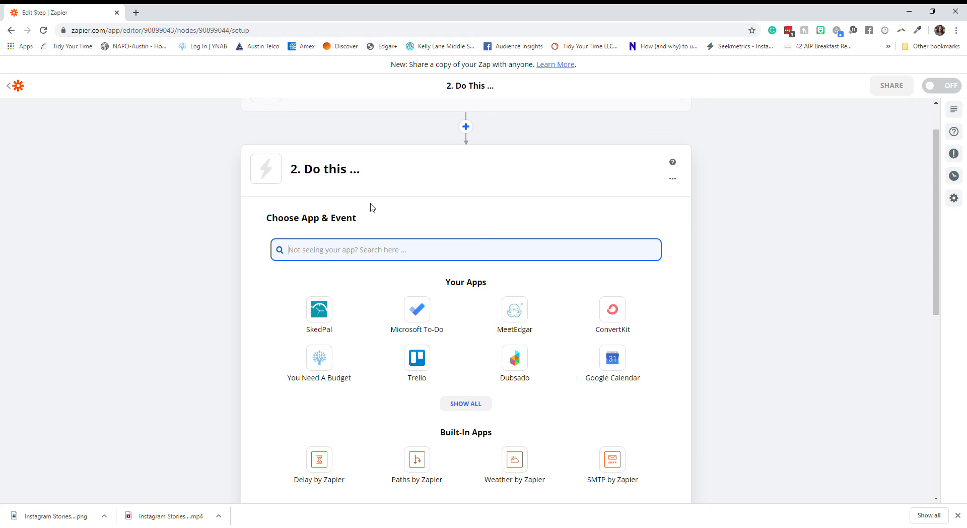
- Choose You Need A Budget as the action app with Create Transaction as the action event
type("You")
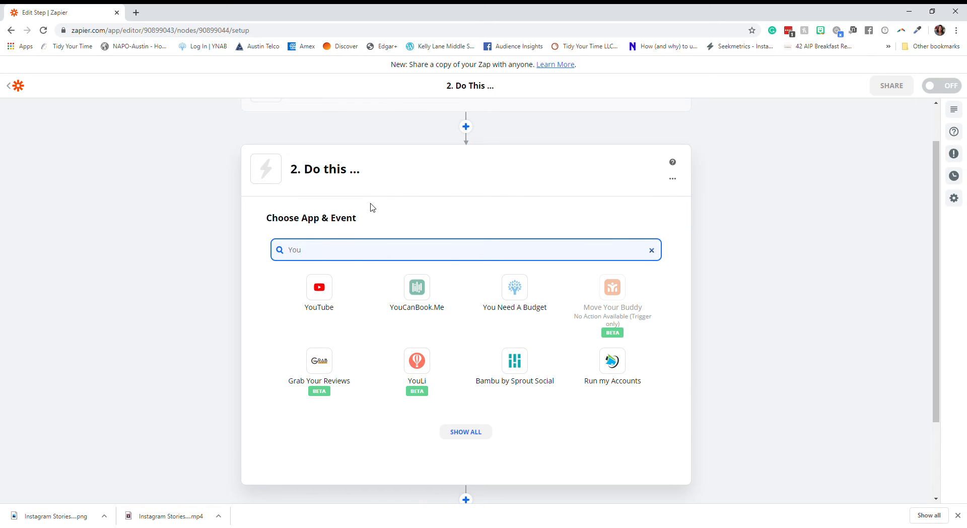
type(" need")
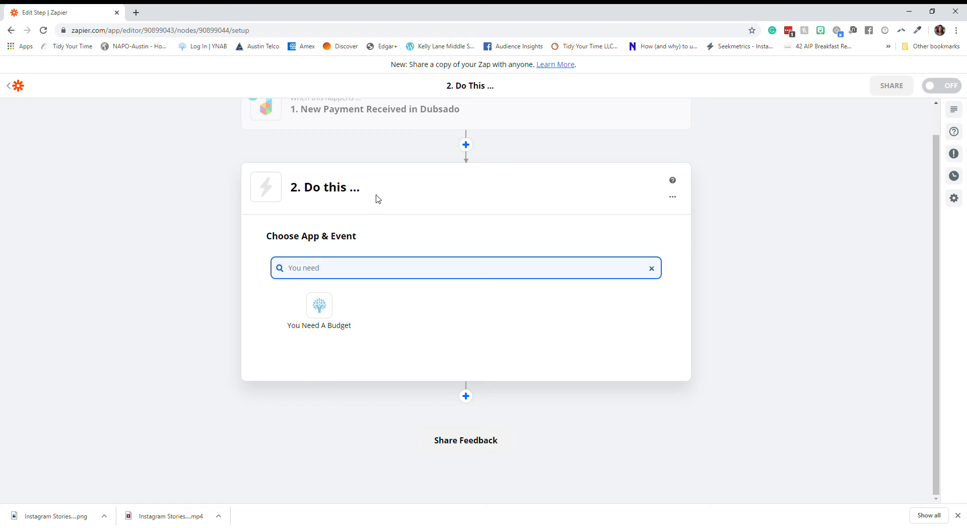
left_click(315, 322)
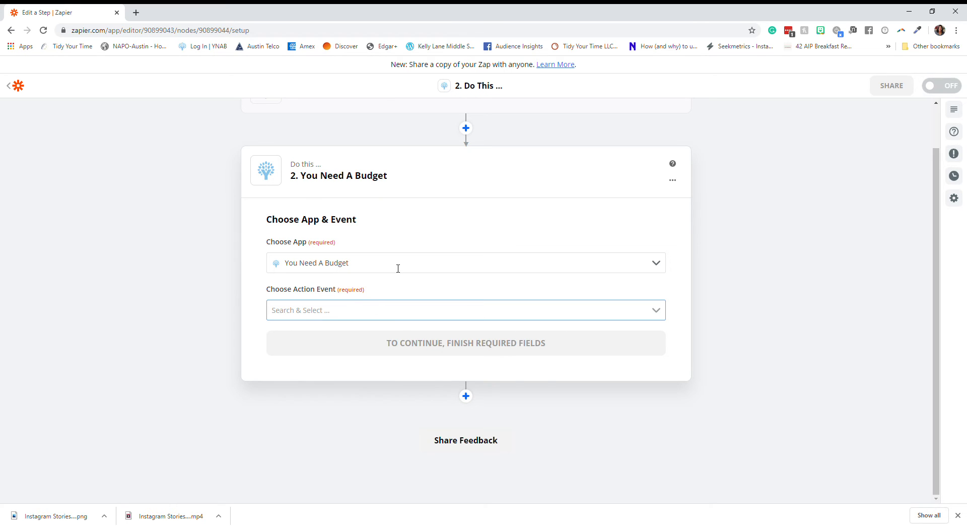
left_click(345, 316)
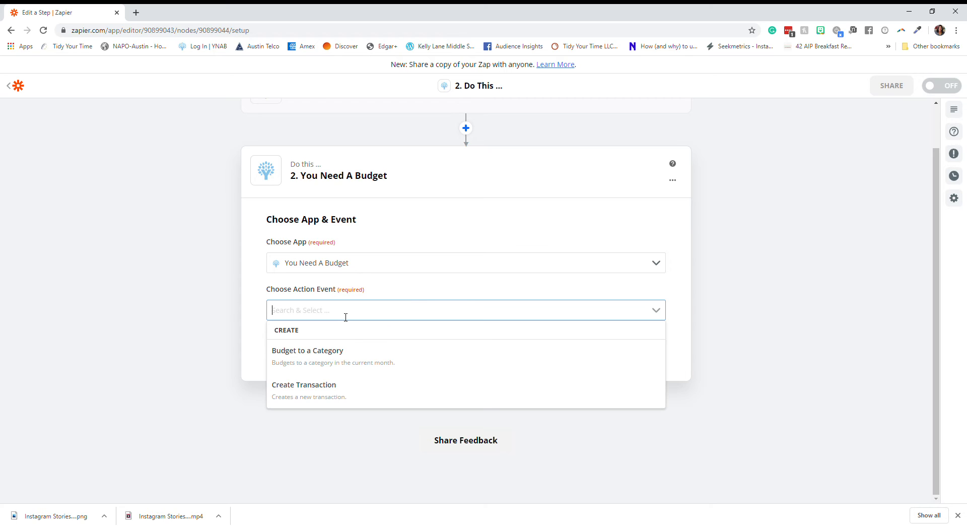
left_click(331, 389)
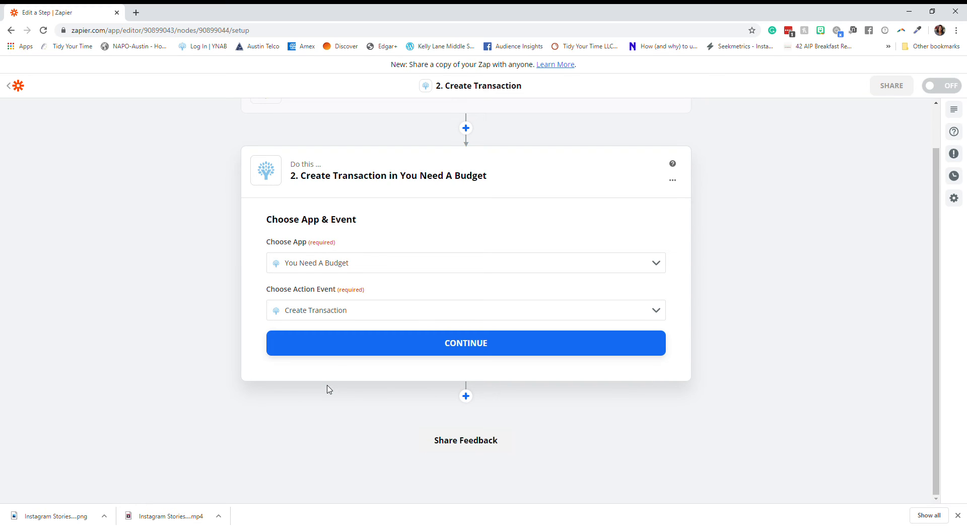
left_click(419, 344)
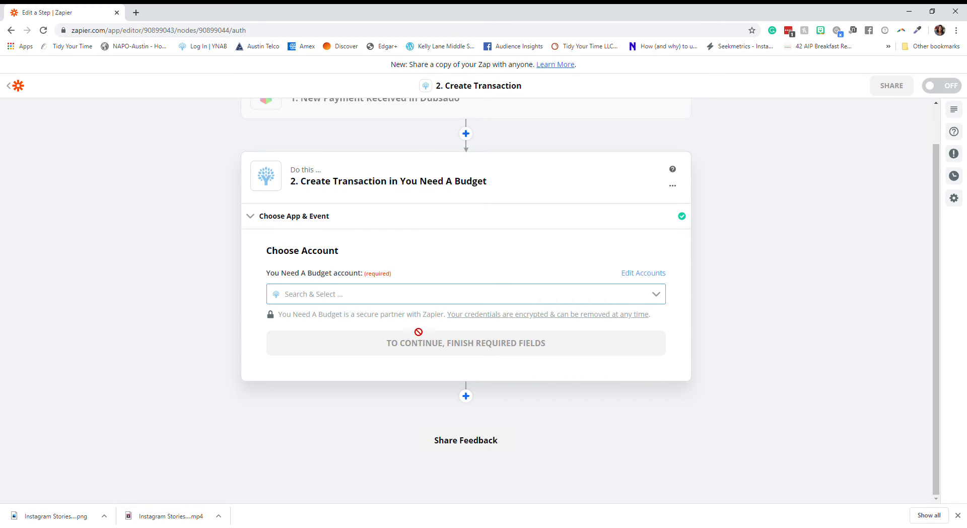
- Select the You Need A Budget (YNAB) Tidy Your Time LLC connection and set the transaction's account to Tidy Checking
left_click(414, 302)
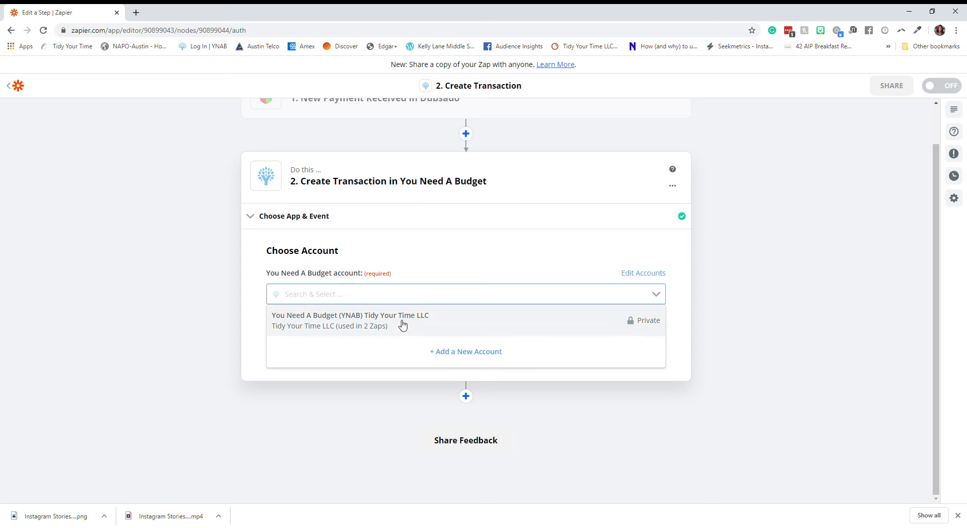
left_click(401, 323)
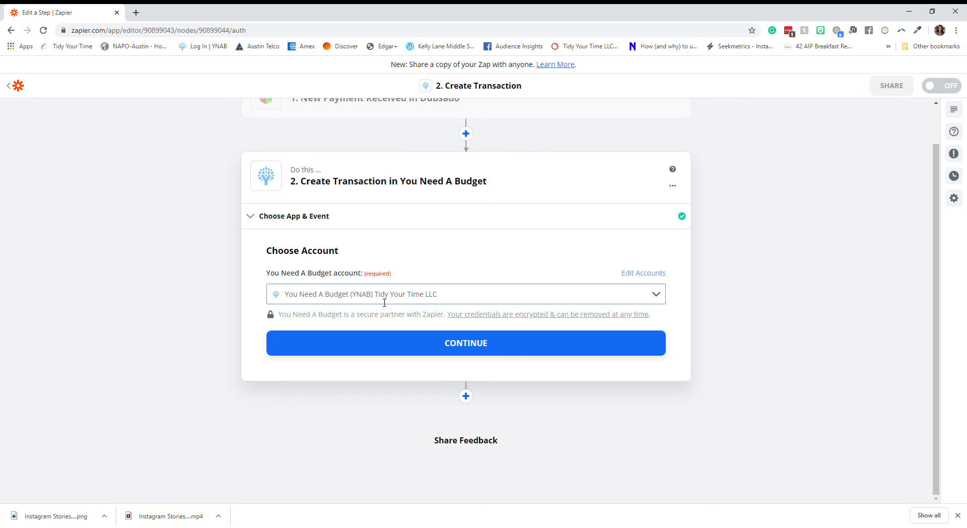
left_click(436, 346)
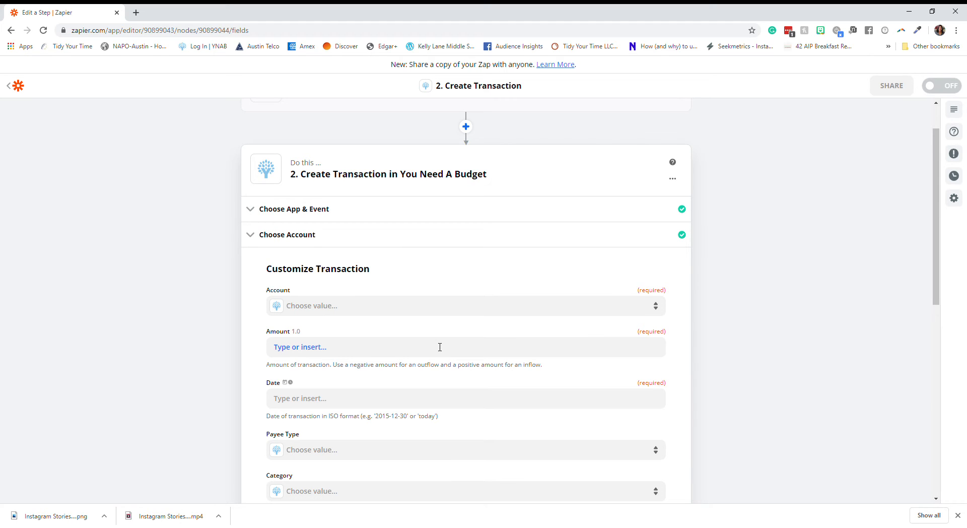
left_click(447, 305)
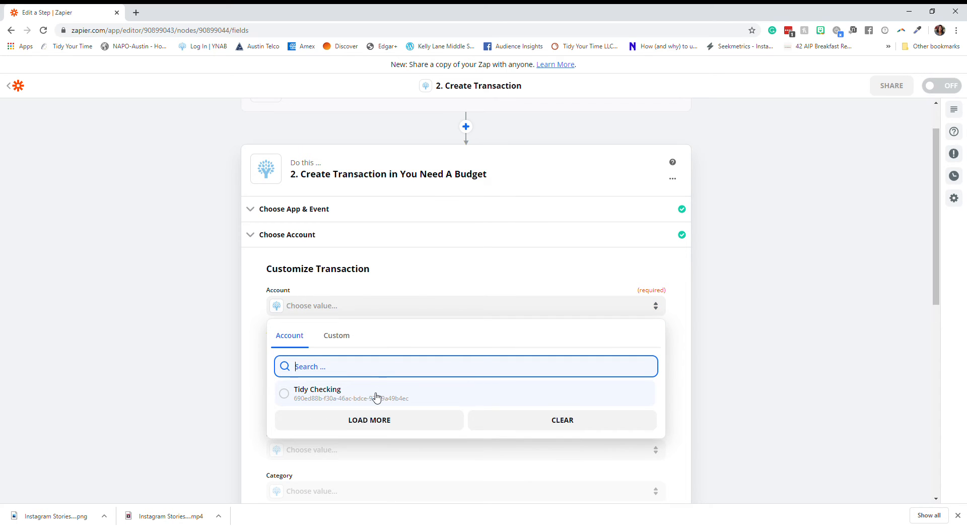
left_click(376, 397)
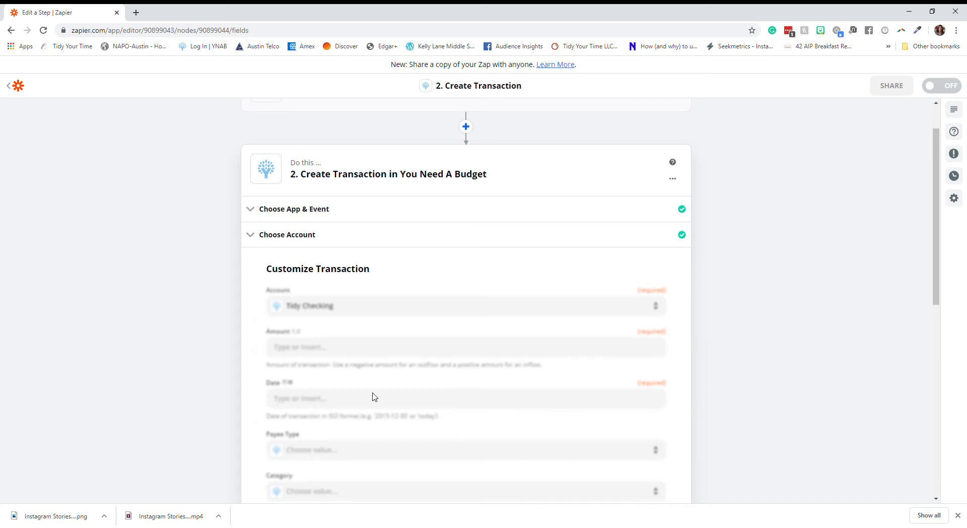
- Map the transaction's Amount to the Amount Paid Pretty field from the Dubsado payment
left_click(382, 350)
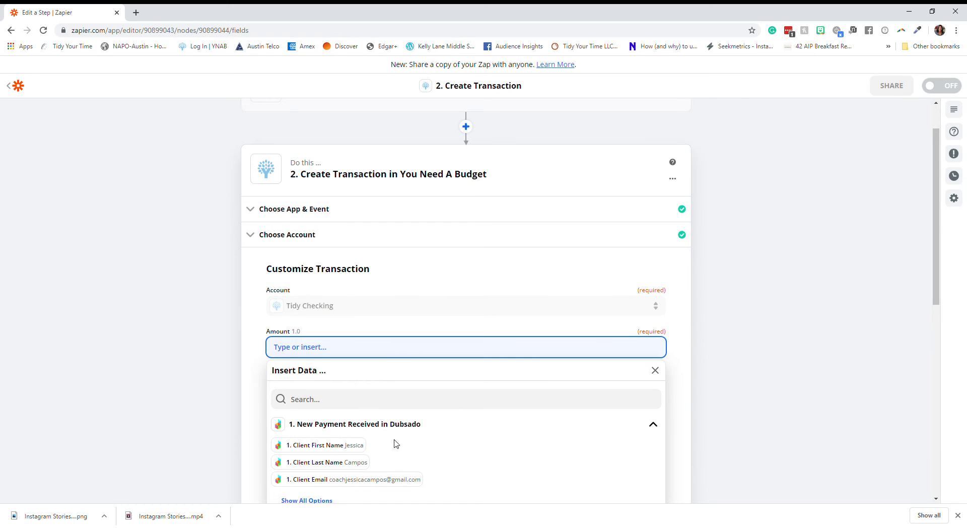
scroll(380, 443, "down", 3)
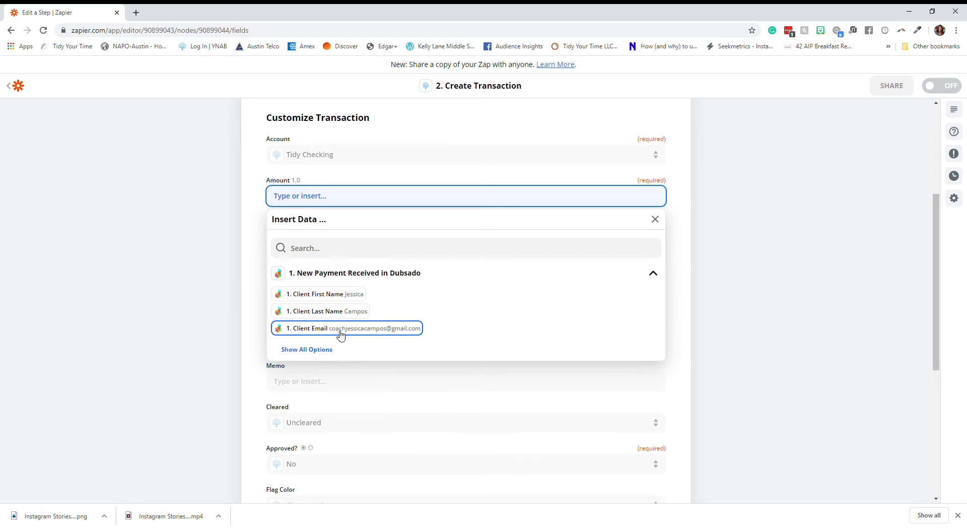
left_click(308, 350)
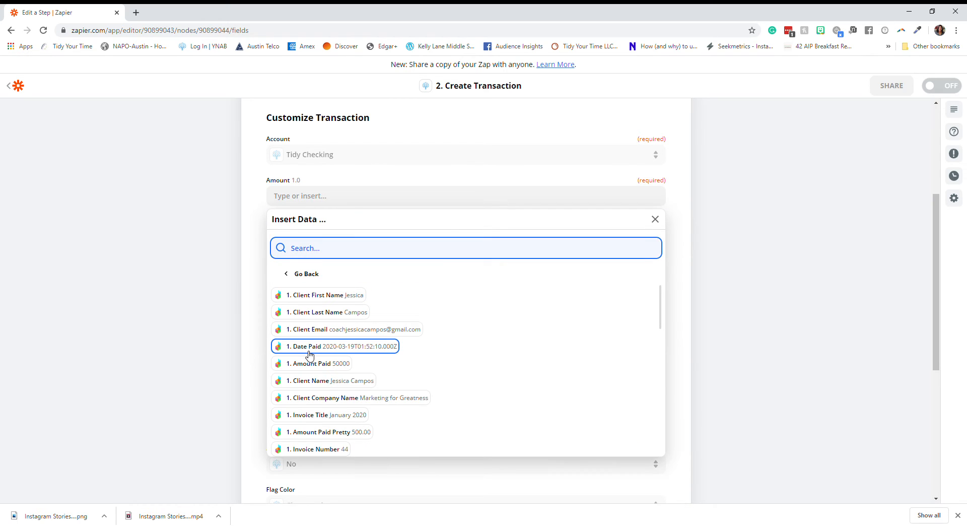
left_click(335, 431)
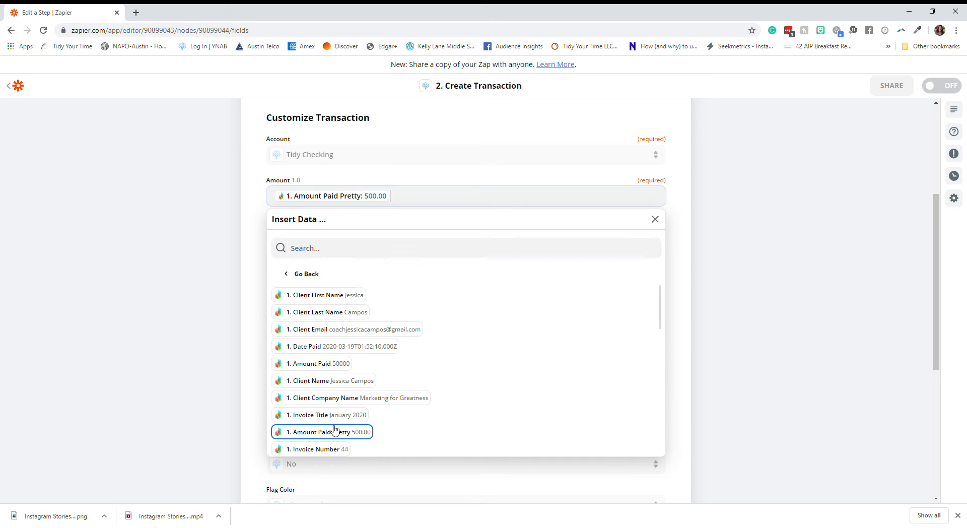
left_click(656, 220)
- Map the transaction's Date to the Invoice Date Pretty field from the Dubsado payment
left_click(358, 250)
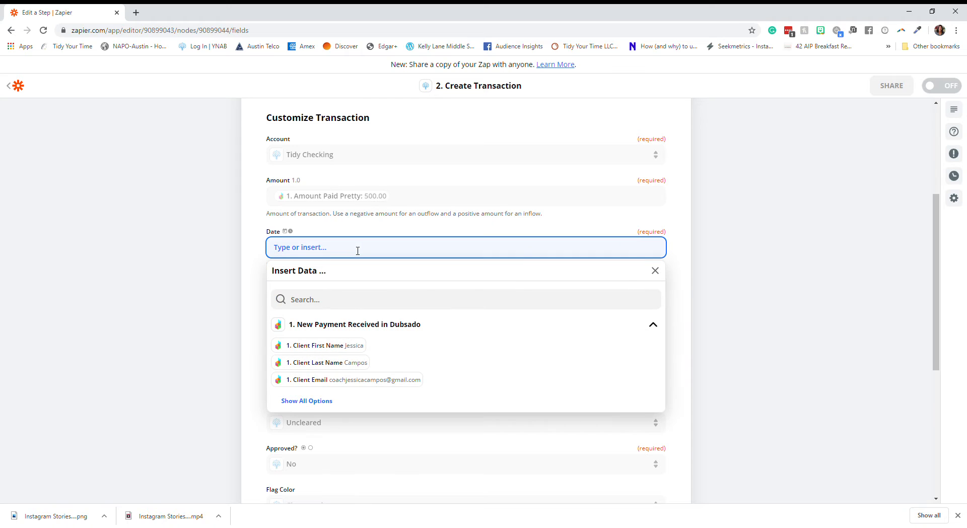
scroll(345, 358, "down", 2)
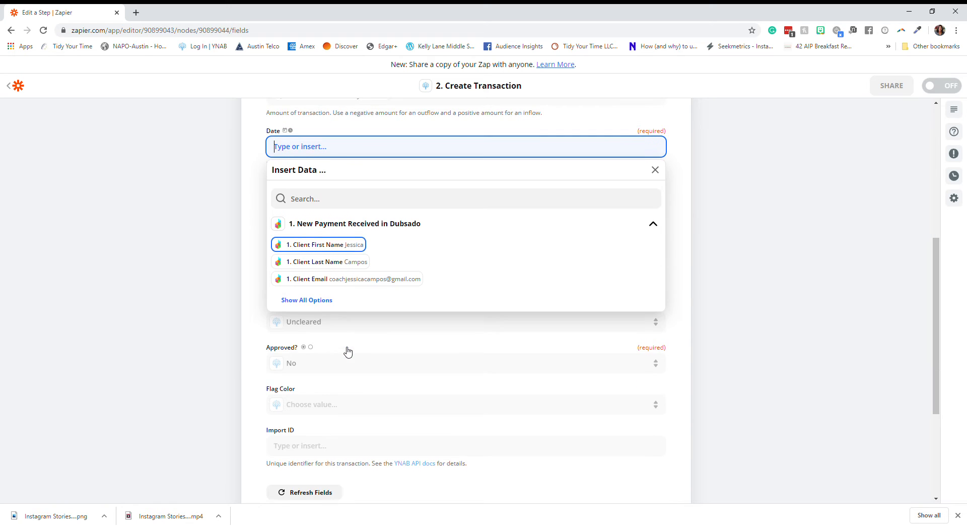
left_click(323, 300)
scroll(365, 305, "down", 3)
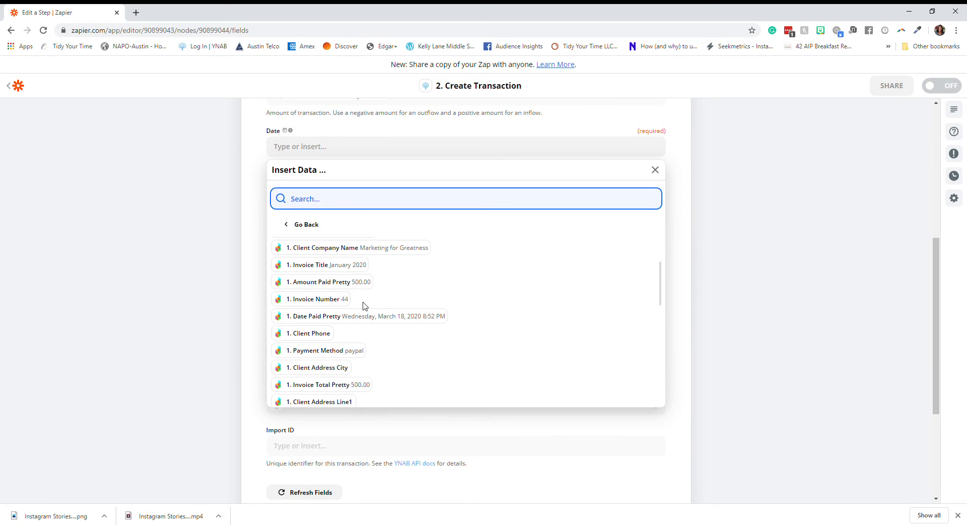
scroll(365, 306, "down", 5)
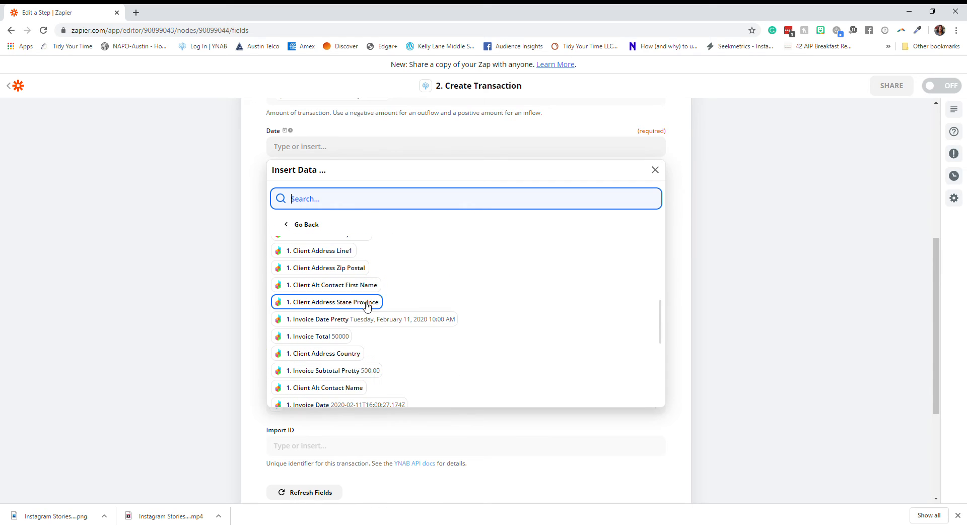
left_click(351, 319)
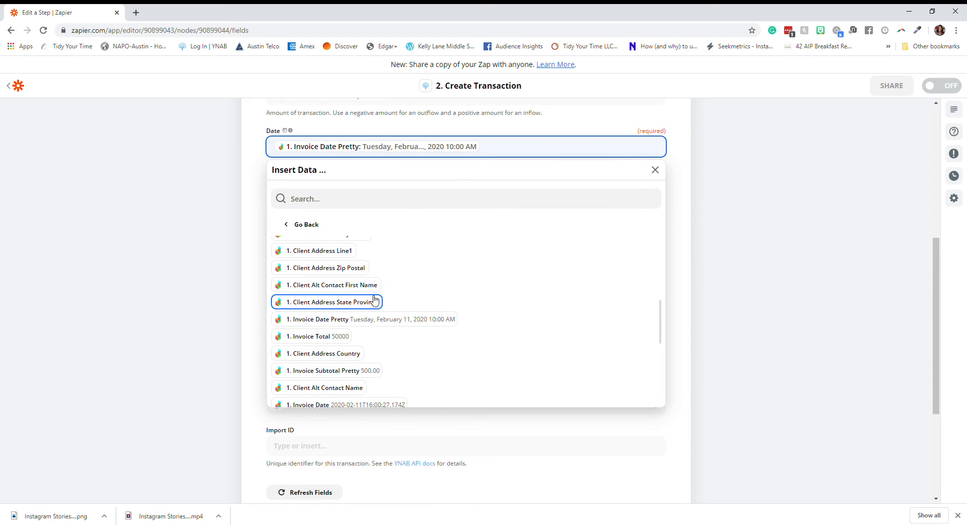
left_click(655, 170)
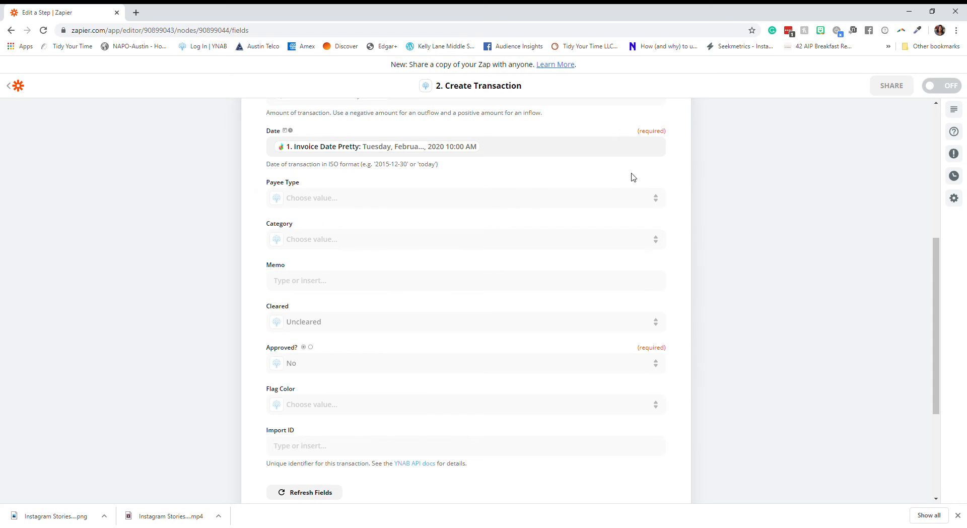
- Set the payee type to Enter Payee Name and fill the payee name with the Client First Name and Client Last Name fields
left_click(396, 197)
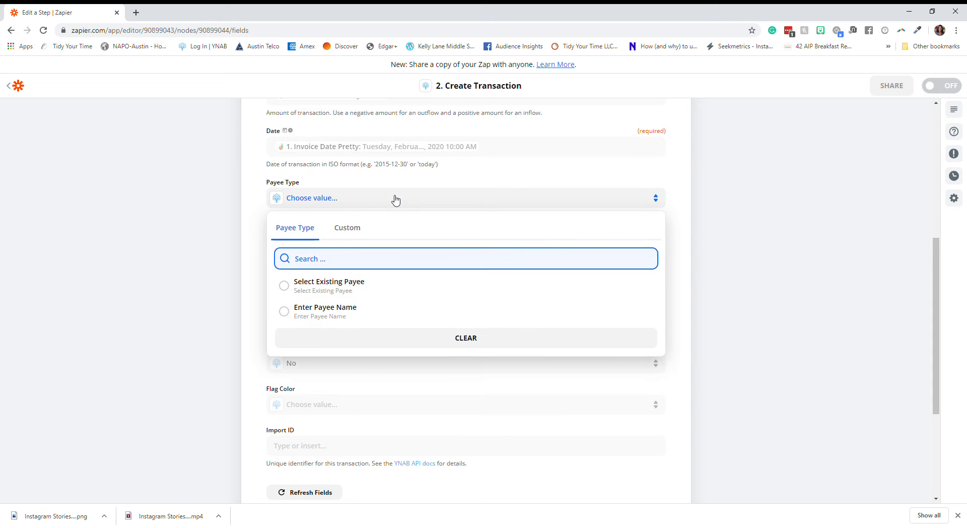
left_click(319, 311)
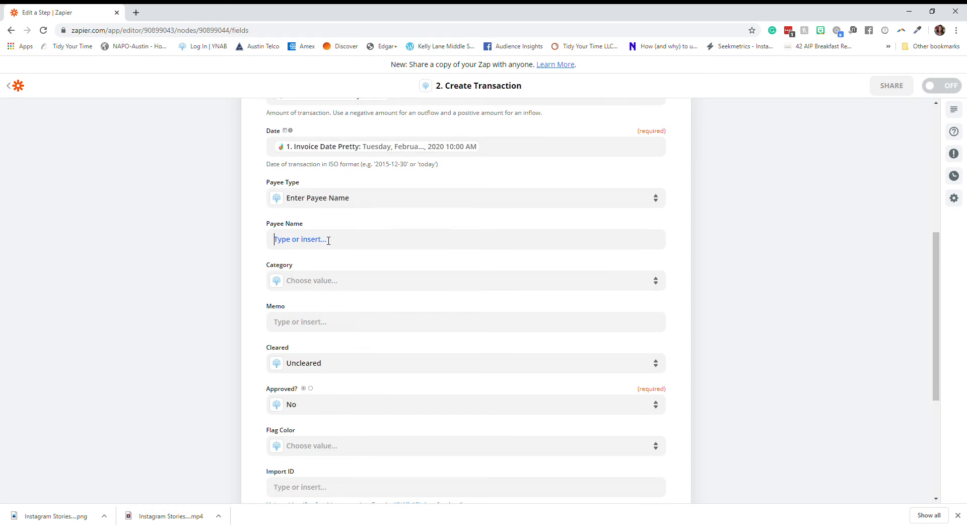
left_click(328, 240)
left_click(339, 343)
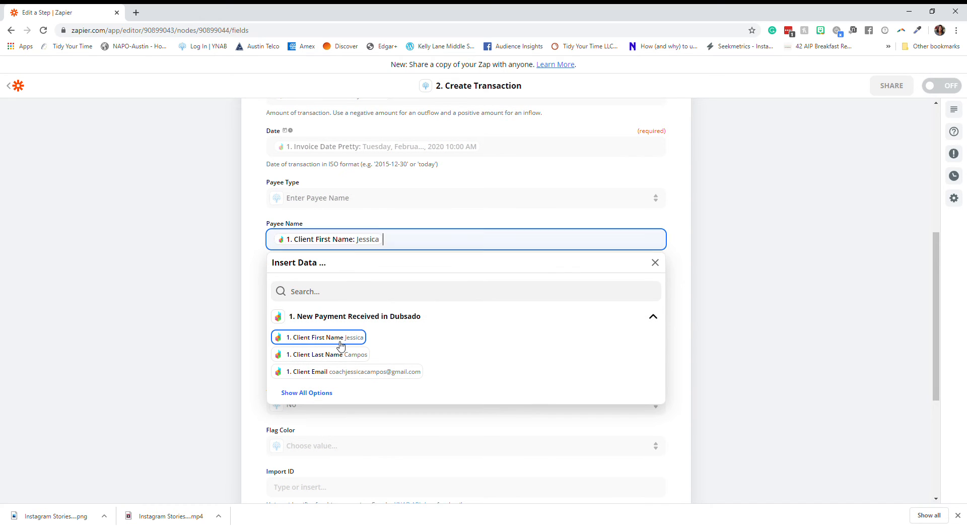
left_click(347, 354)
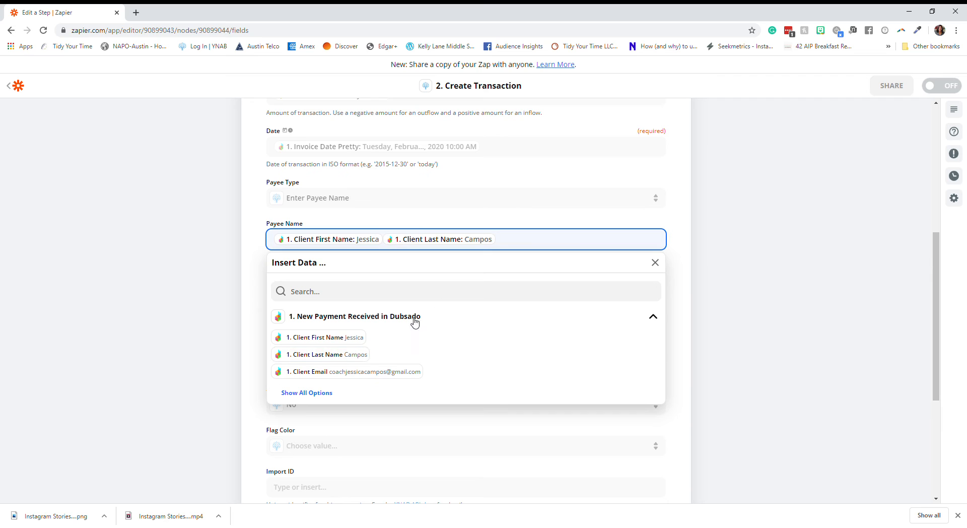
left_click(537, 216)
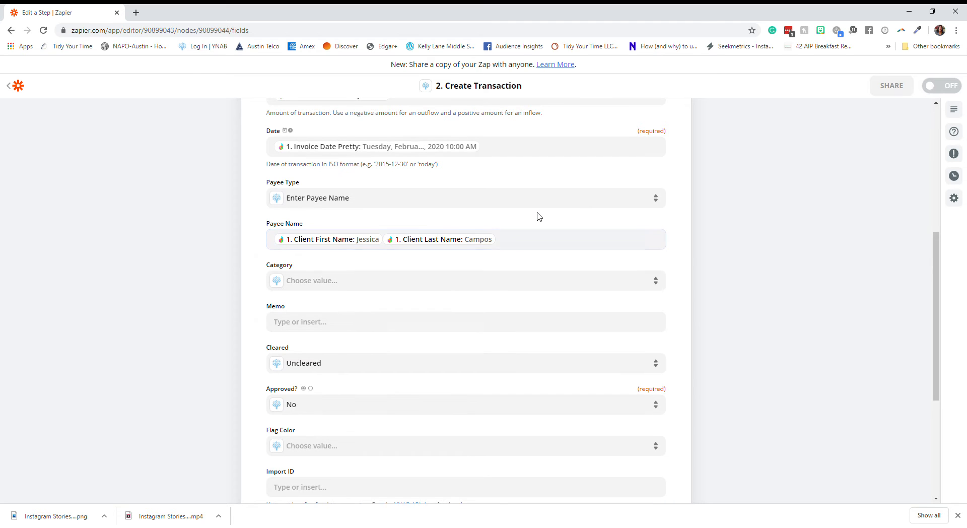
- Search the categories for "inflo" and set the transaction's category to Internal Master Category: Inflows
left_click(402, 286)
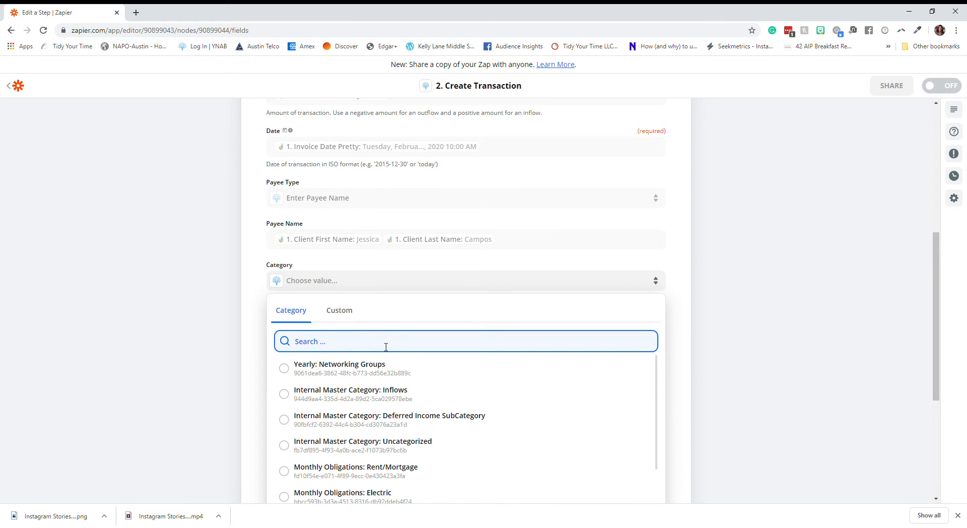
type("inflo")
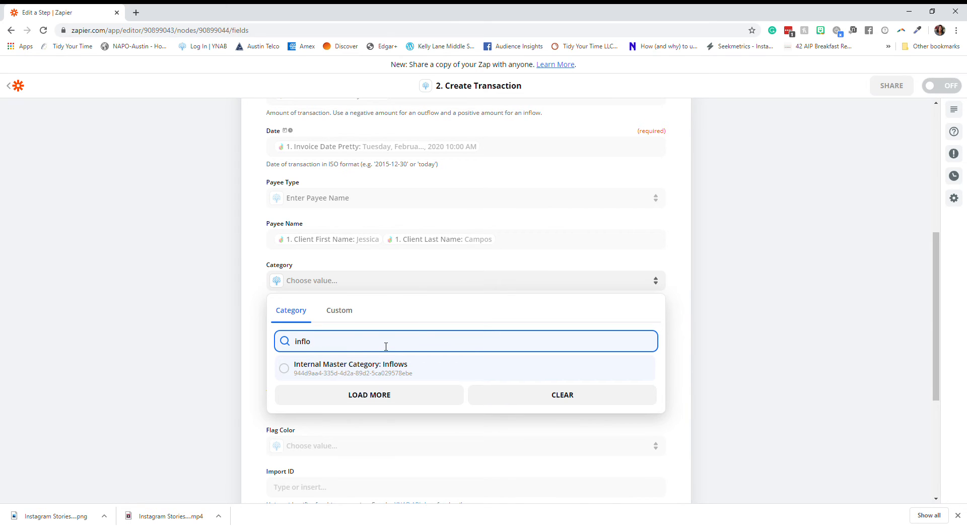
left_click(378, 368)
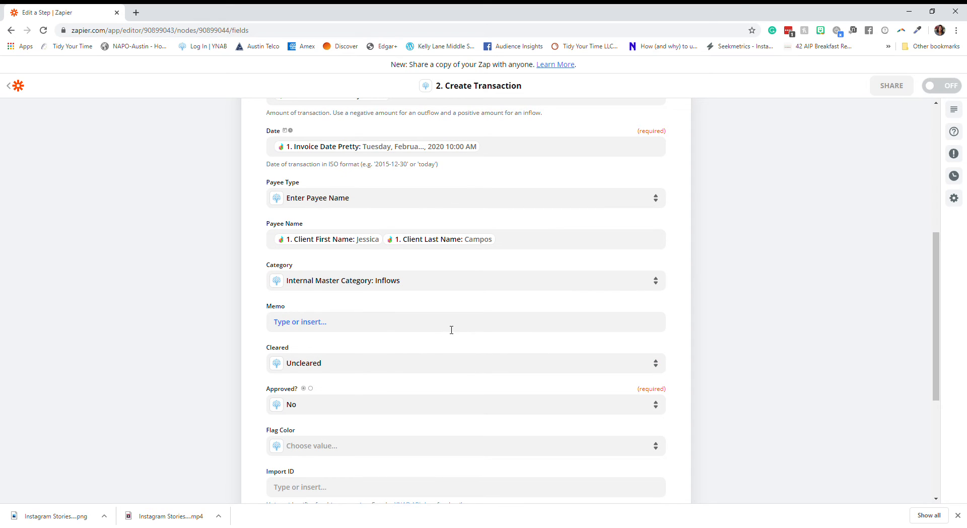
- Fill the transaction's memo with the Client First Name and Client Last Name fields from Dubsado
left_click(410, 323)
left_click(325, 421)
left_click(326, 437)
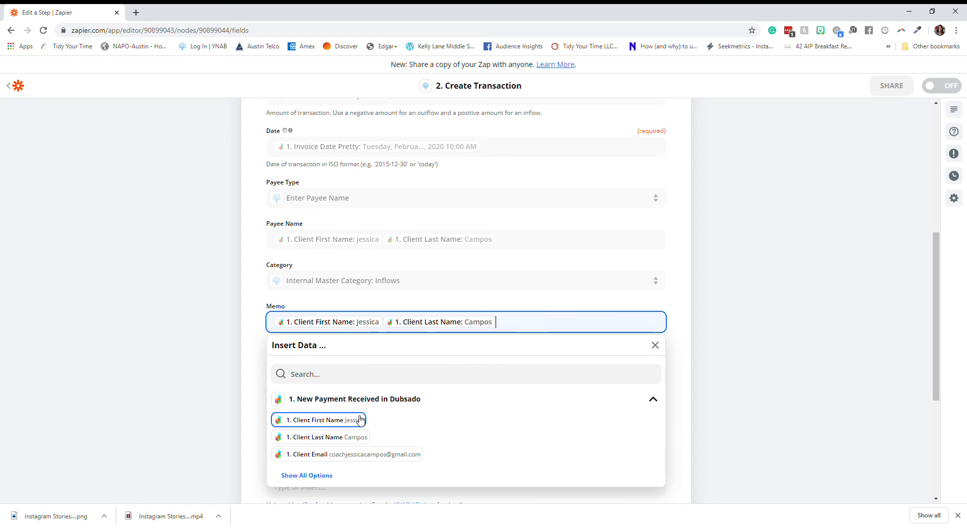
left_click(527, 306)
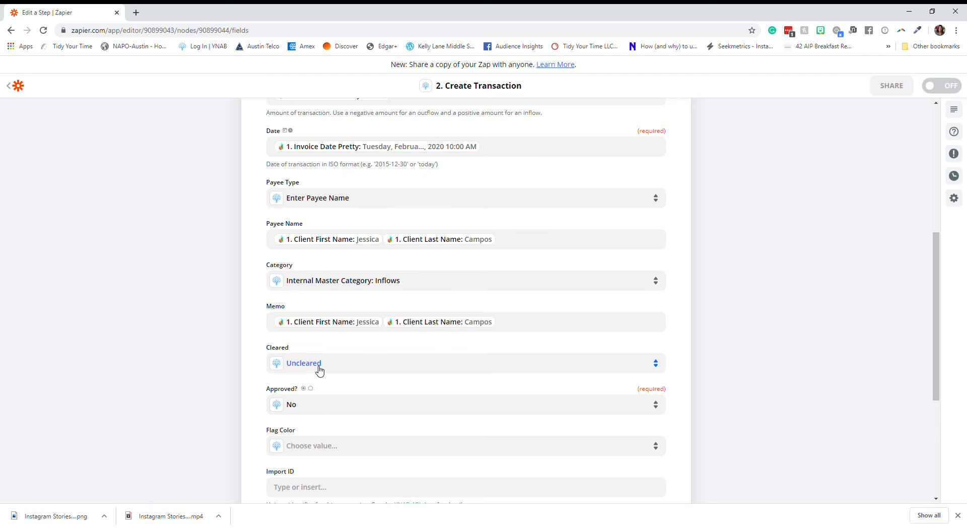
left_click(313, 412)
scroll(334, 403, "down", 2)
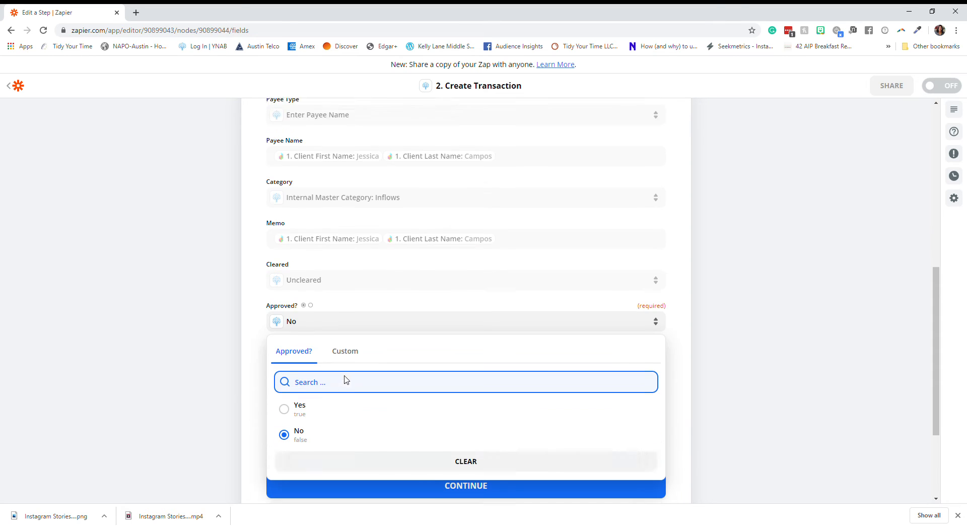
left_click(326, 414)
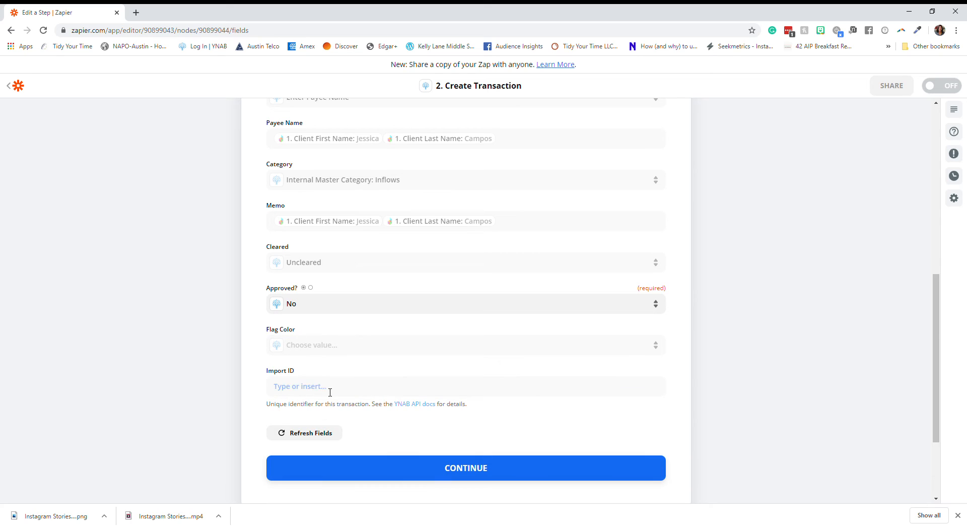
- Set the transaction's flag color to Orange and continue to the Send Data stage
left_click(311, 347)
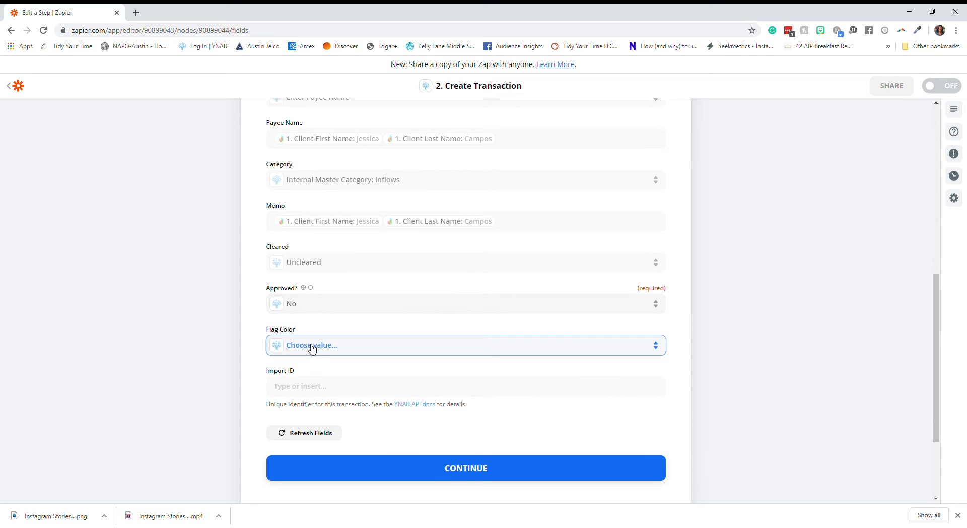
scroll(366, 372, "down", 2)
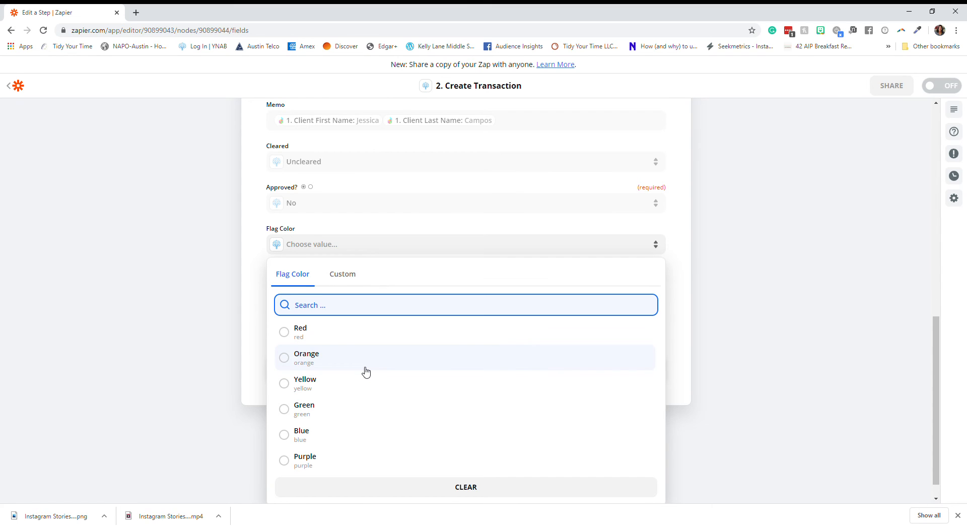
left_click(366, 371)
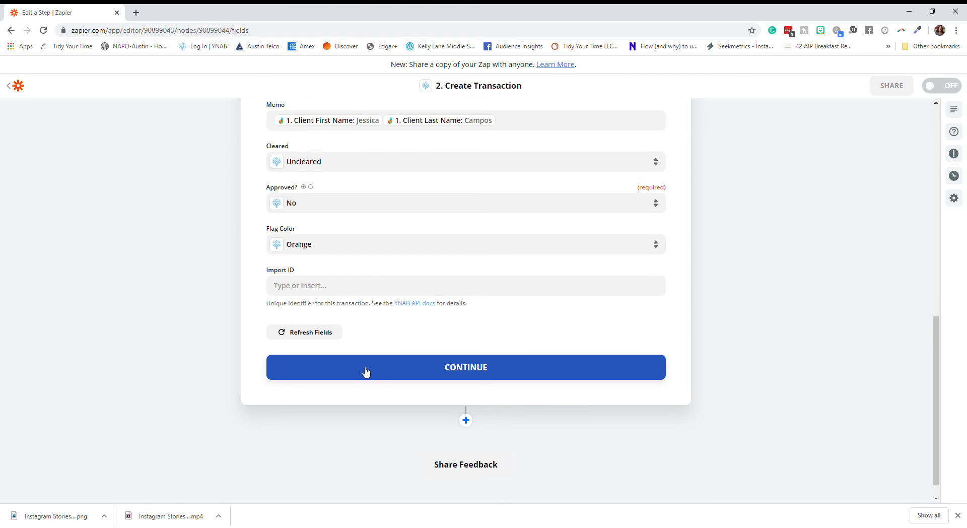
left_click(366, 371)
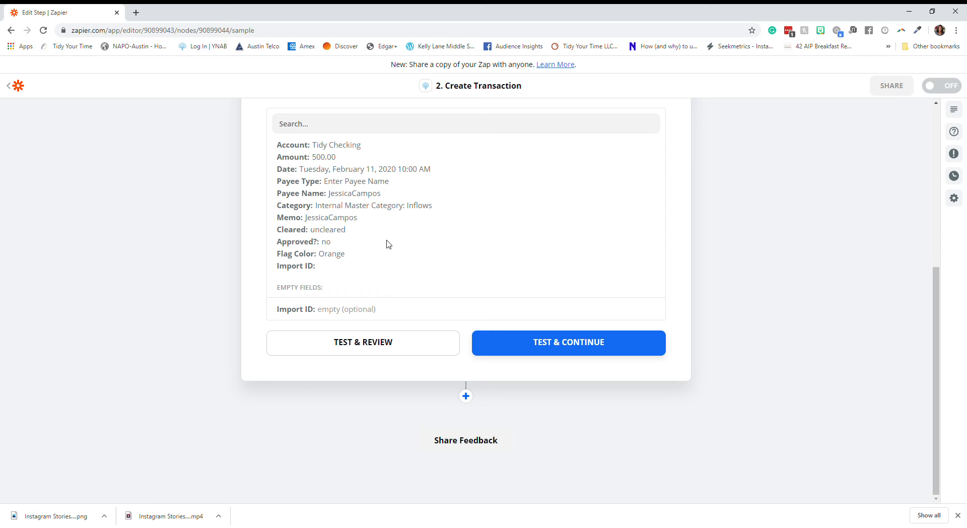
- Test the Create Transaction action with the sample payment data and finish editing that step
left_click(511, 341)
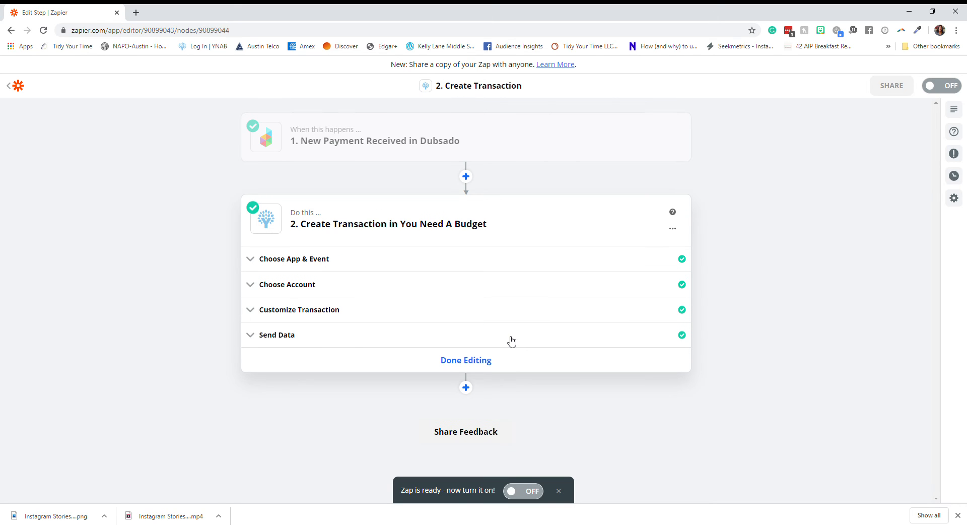
mouse_move(267, 135)
left_click(480, 367)
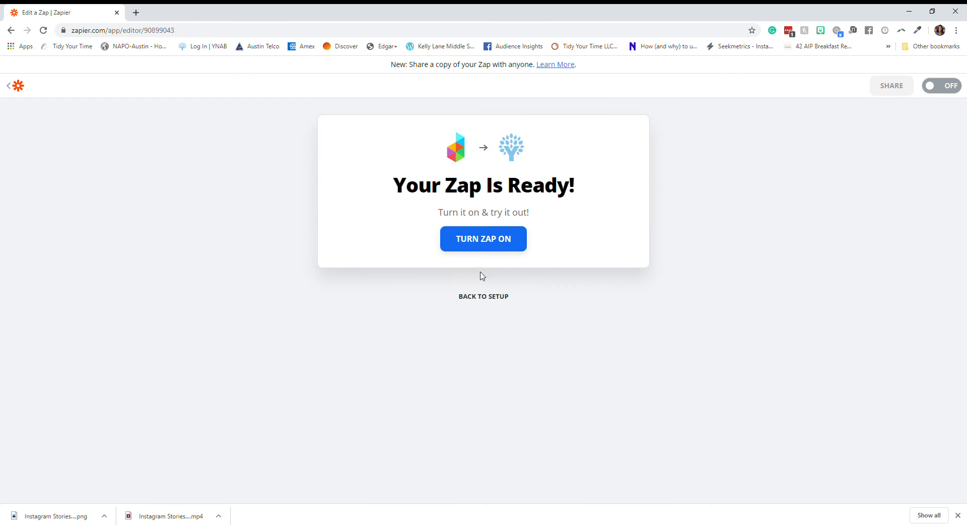
- Return to the Zap's setup and add a third step using ConvertKit's Add Subscriber to Form event, continuing to its account selection
left_click(491, 297)
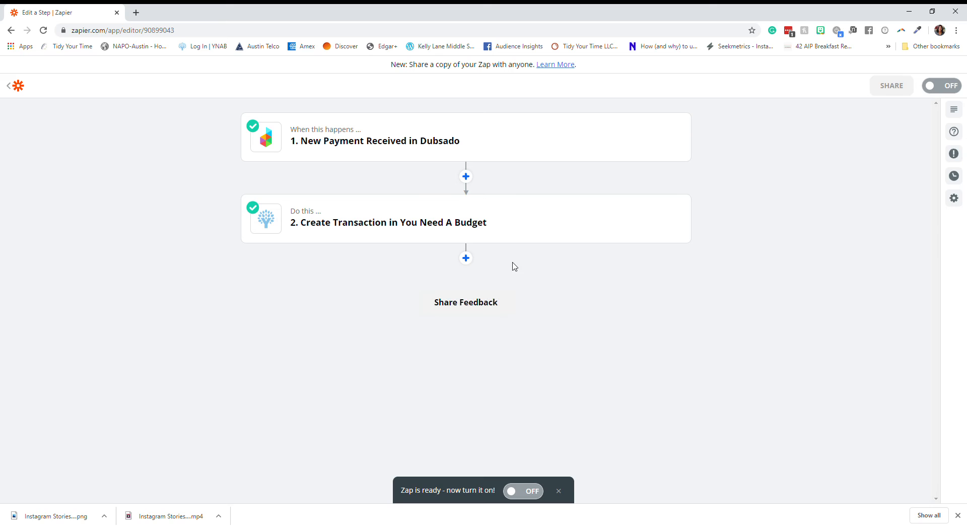
left_click(466, 258)
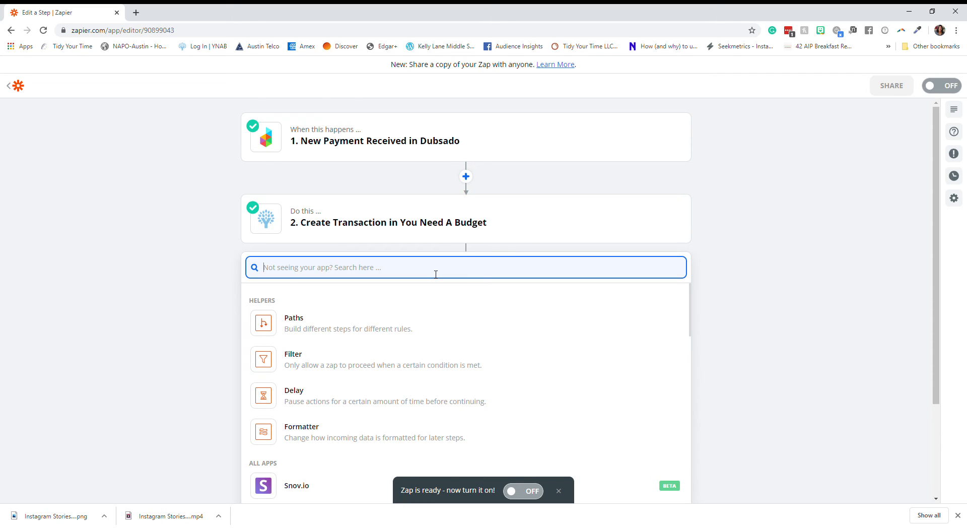
type("conve")
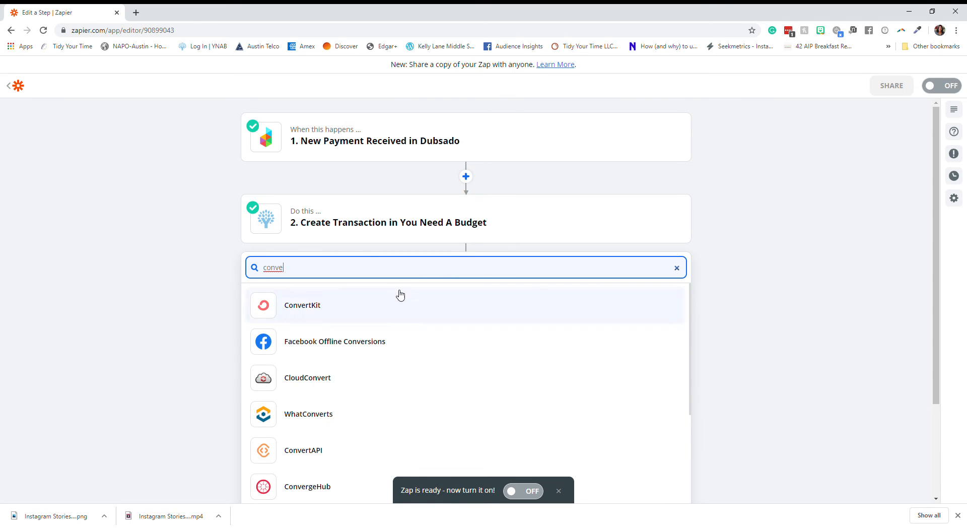
left_click(397, 301)
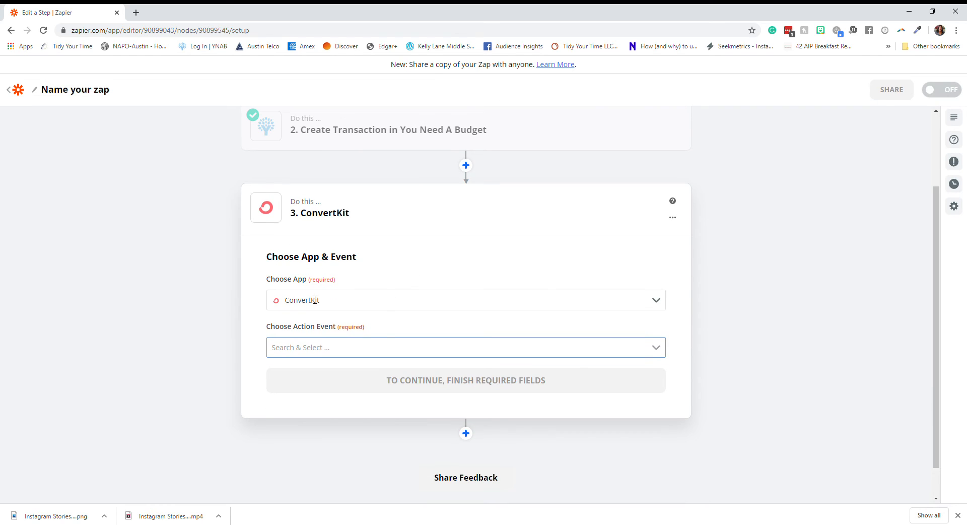
left_click(317, 354)
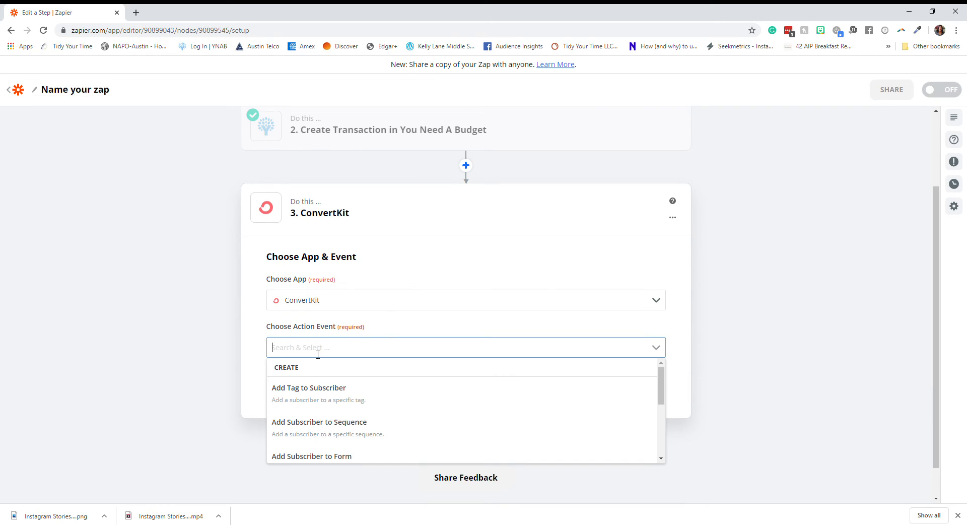
left_click(332, 457)
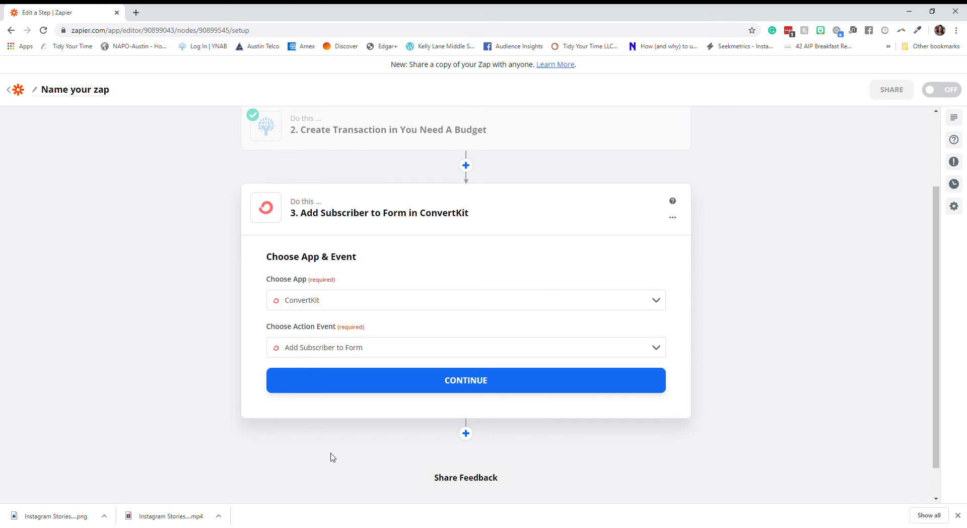
left_click(339, 391)
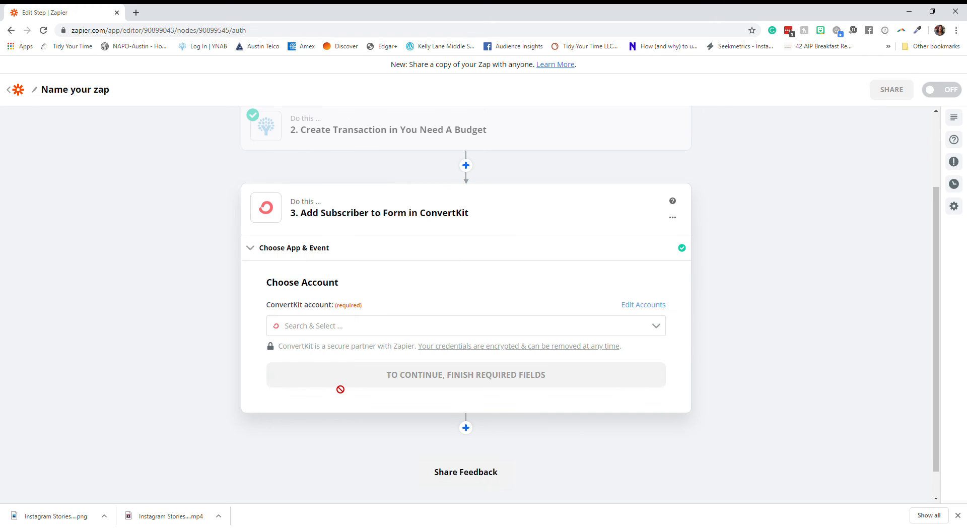
- Select the existing ConvertKit account for the Add Subscriber to Form action and continue to customizing it
left_click(341, 331)
left_click(339, 353)
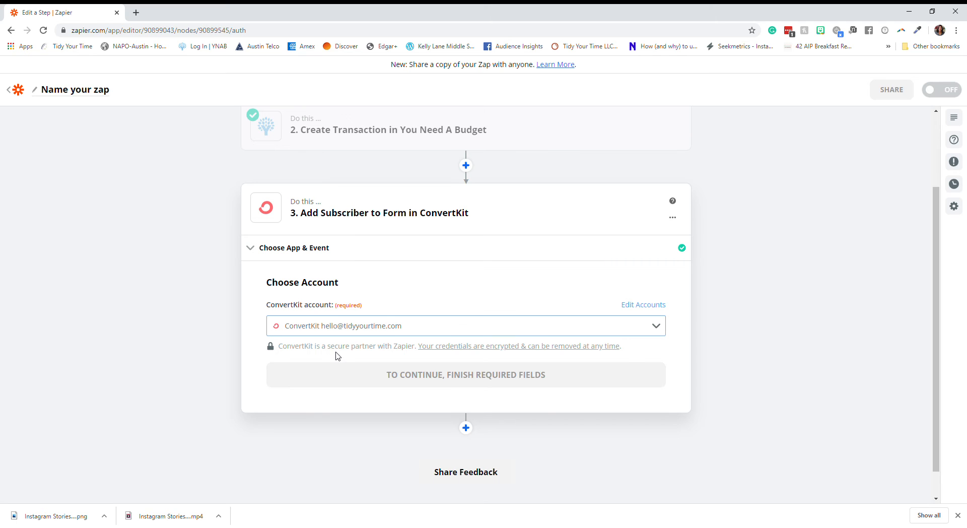
left_click(395, 389)
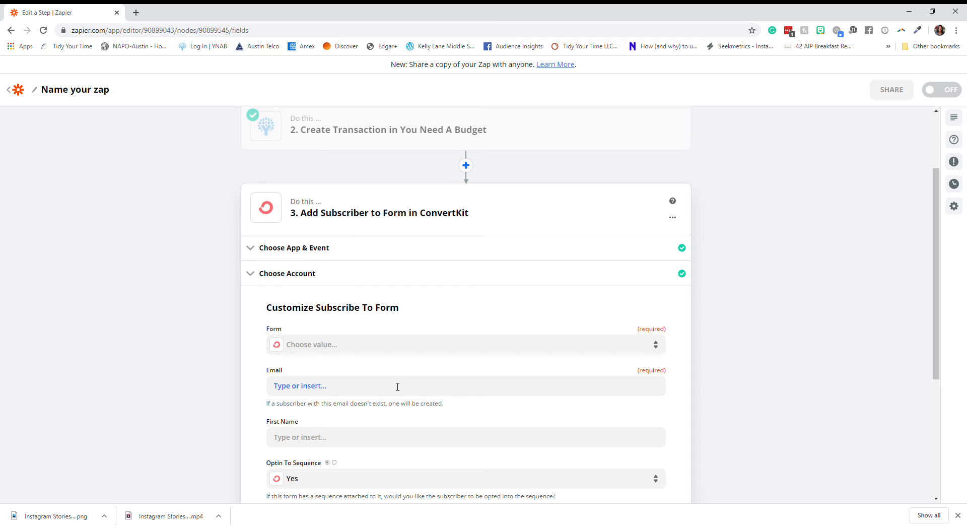
- Fill the subscriber's Email field with Client Email from the New Payment Received in Dubsado data
scroll(395, 385, "down", 1)
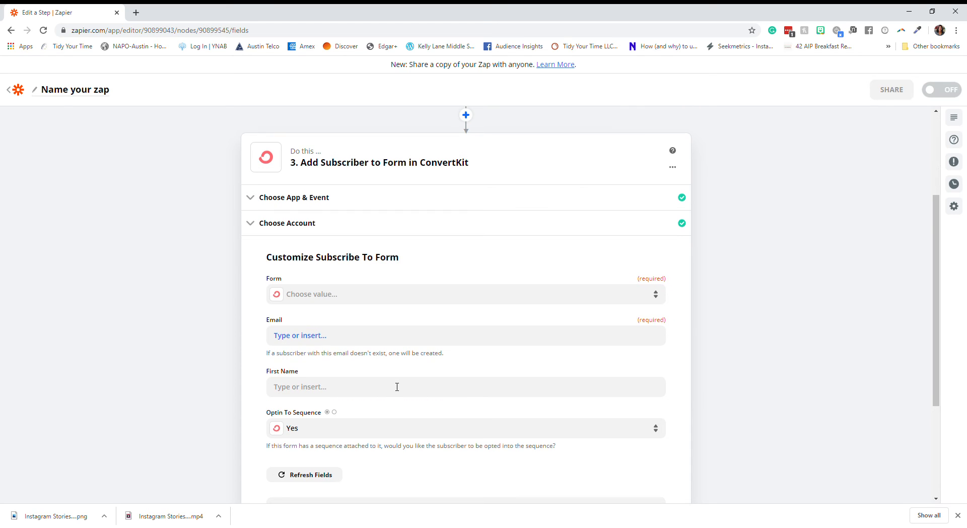
left_click(358, 336)
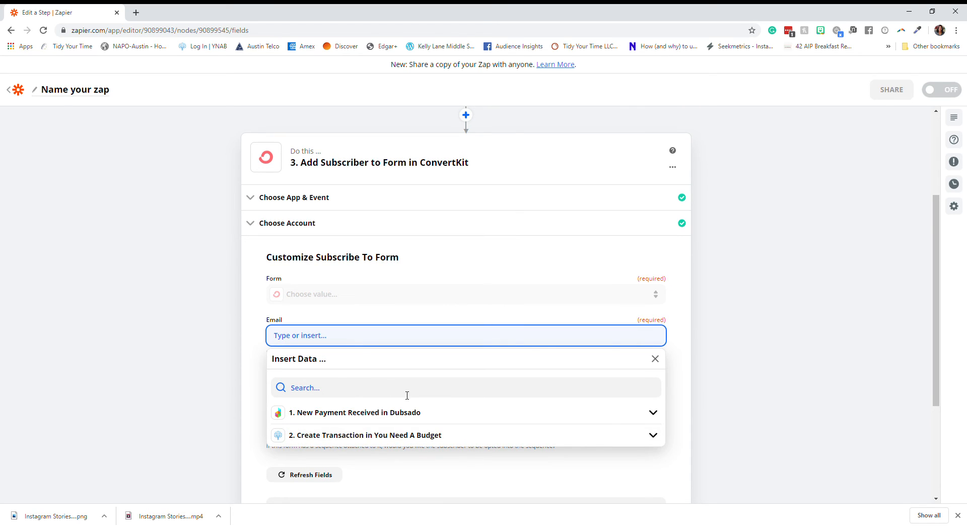
left_click(659, 414)
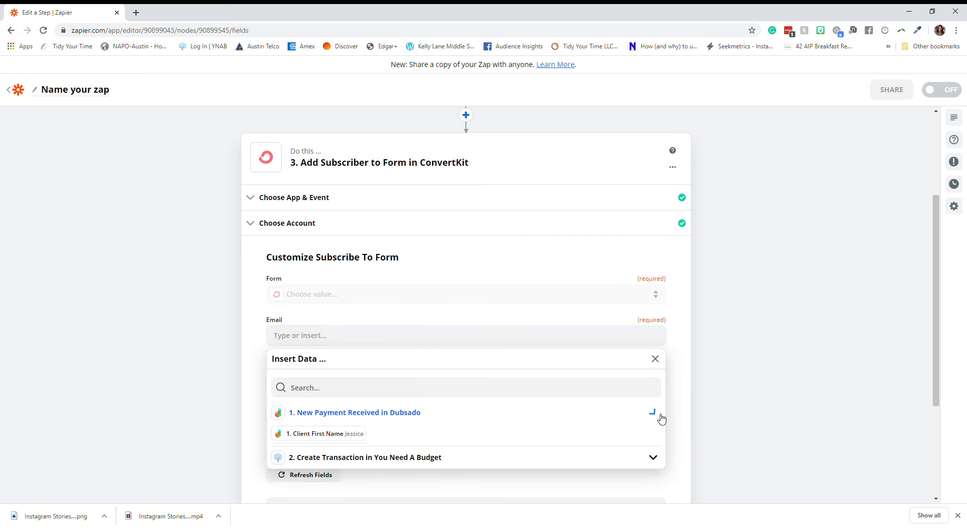
left_click(659, 415)
left_click(660, 416)
left_click(660, 415)
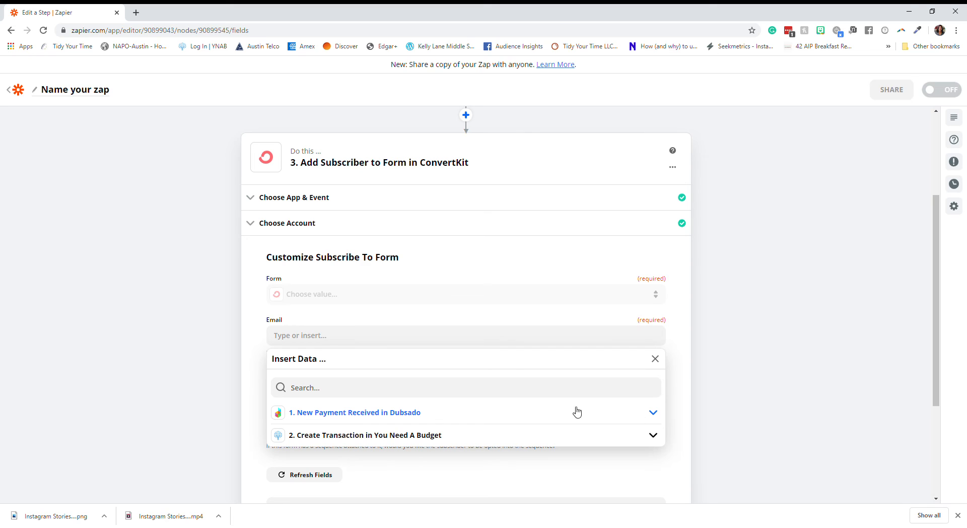
left_click(411, 394)
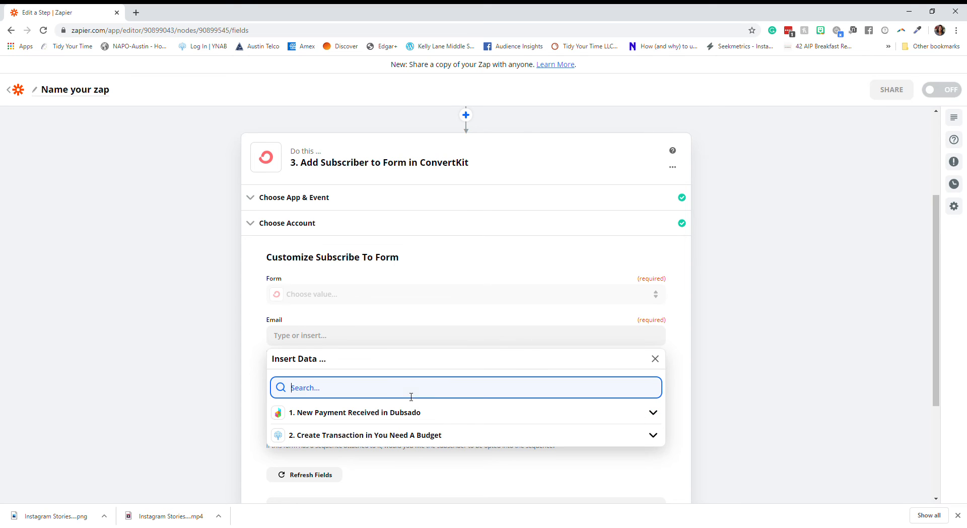
left_click(653, 414)
scroll(552, 417, "down", 2)
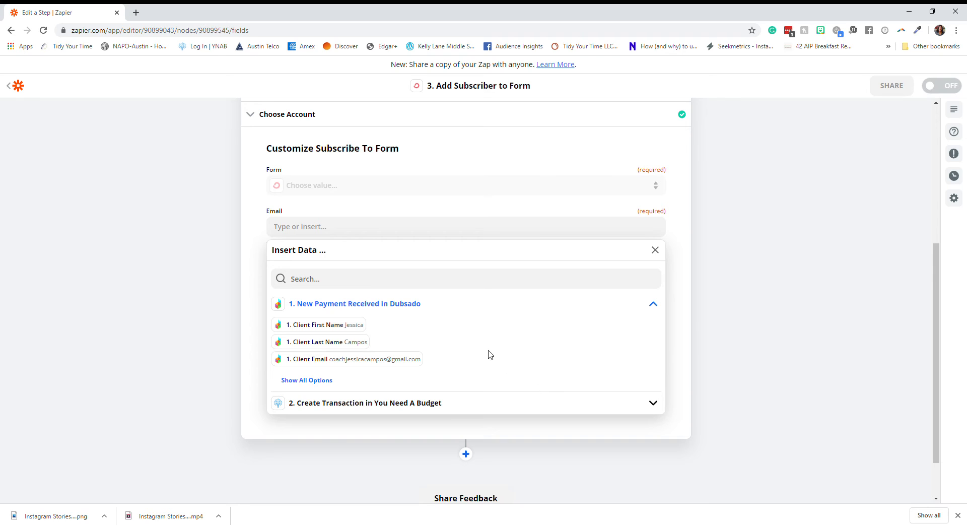
left_click(351, 359)
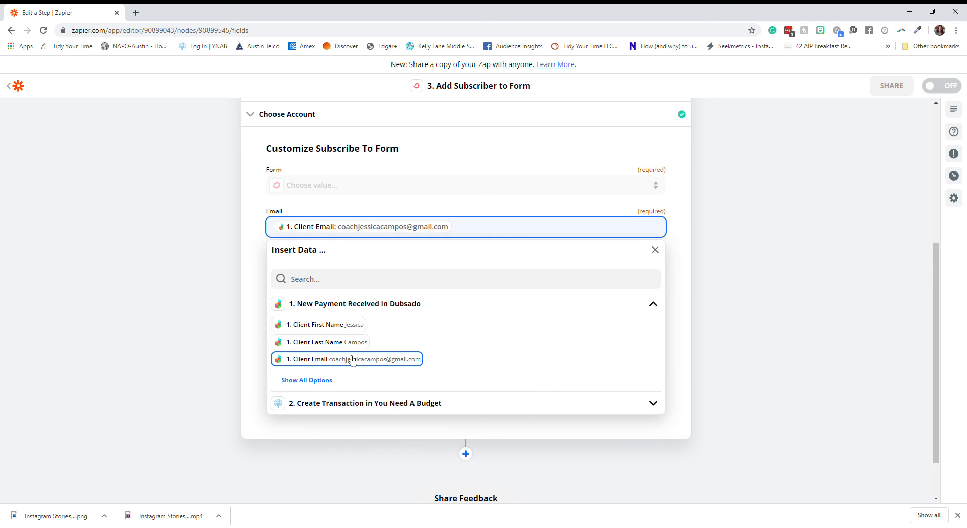
left_click(655, 251)
- Fill the First Name field with the Client First Name and Client Last Name fields from Dubsado
left_click(335, 281)
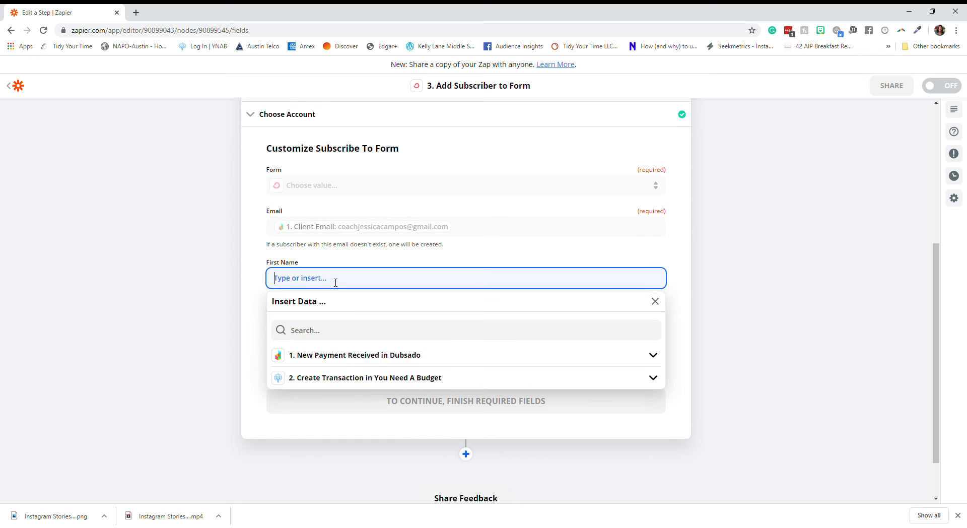
left_click(458, 362)
left_click(363, 376)
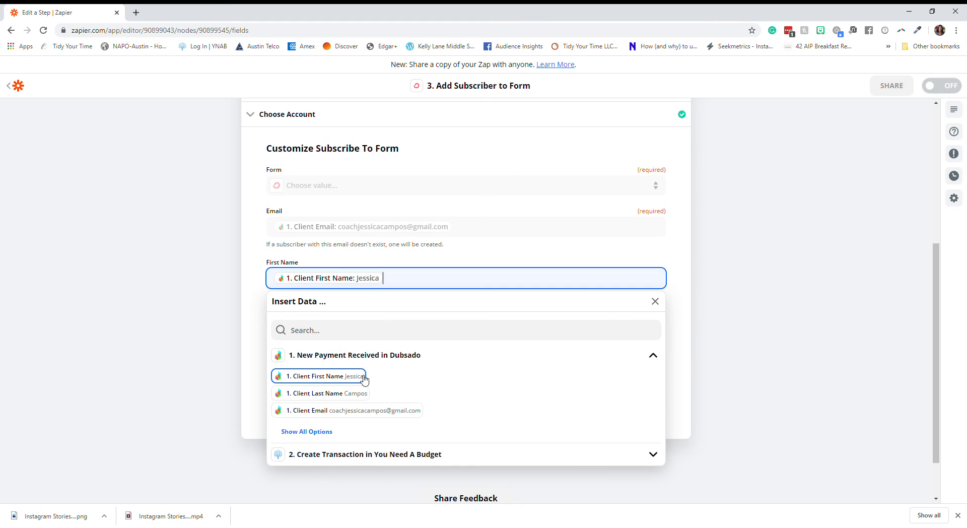
left_click(357, 394)
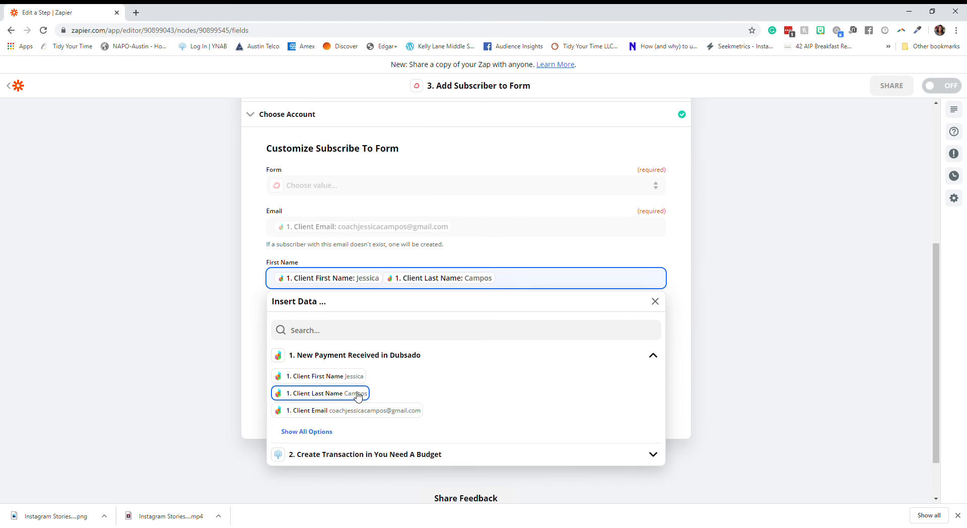
left_click(655, 301)
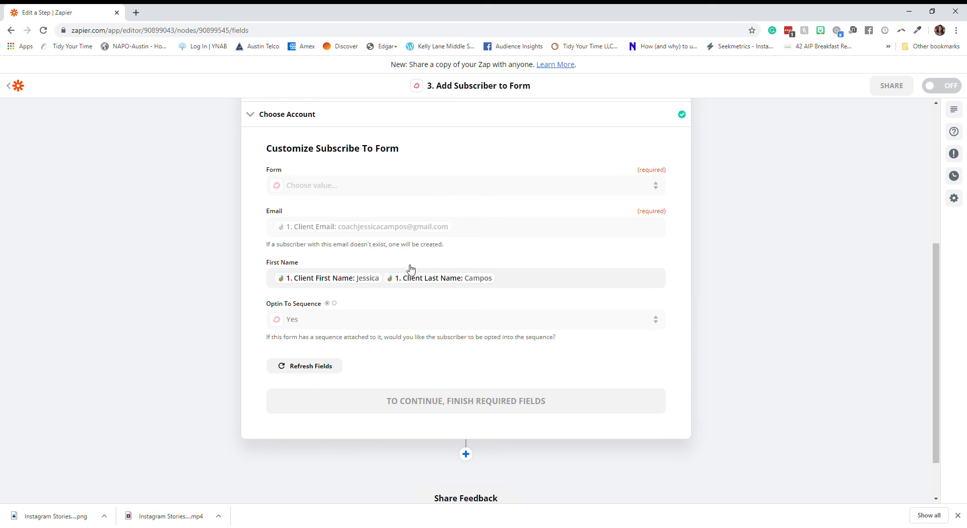
- Remove the Client Last Name field from the subscriber's First Name value
left_click(391, 280)
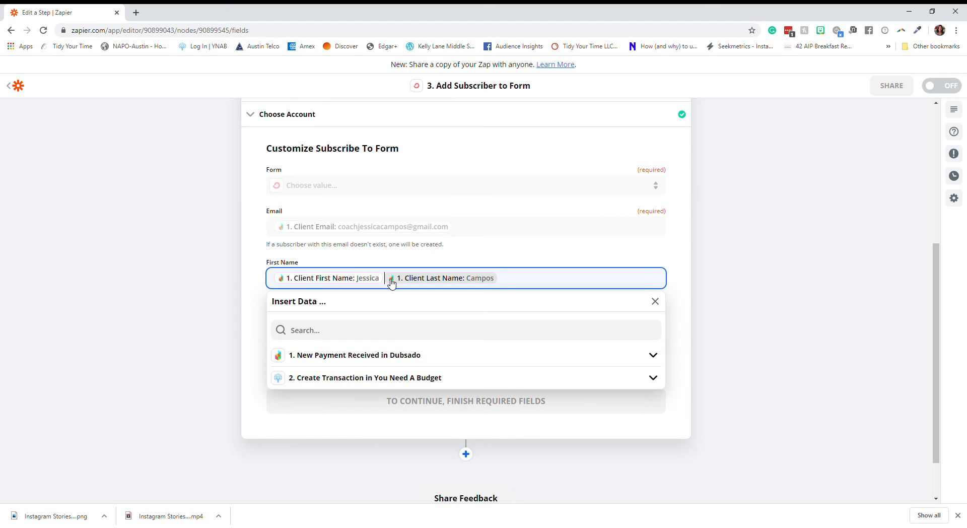
left_click(493, 254)
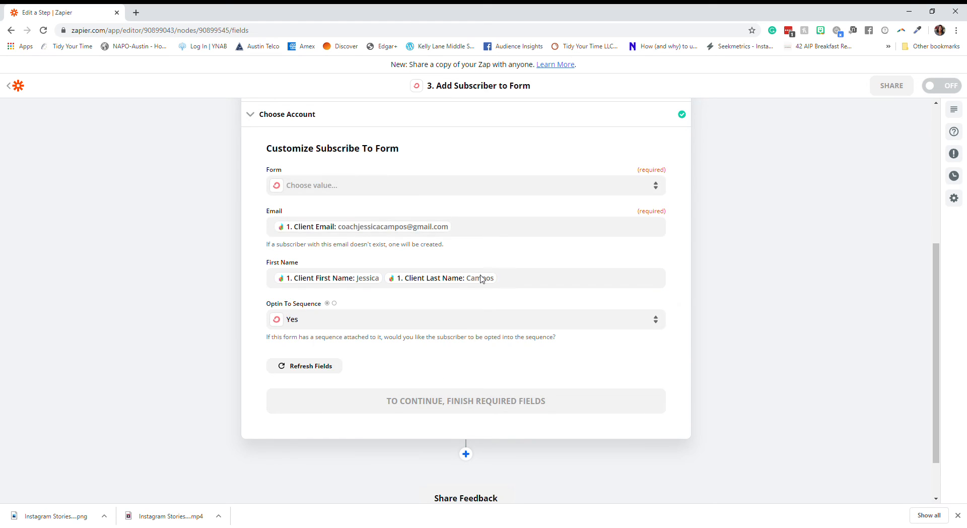
left_click(513, 282)
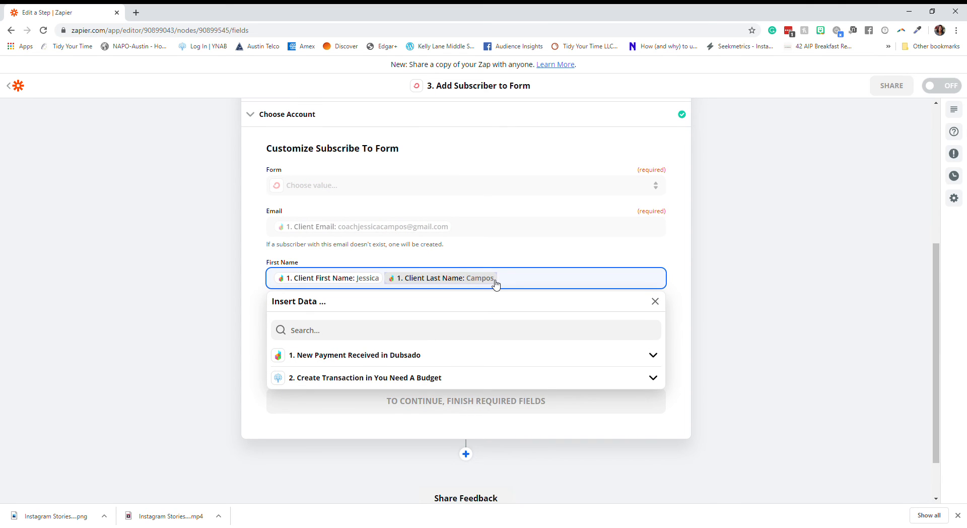
key("BackSpace")
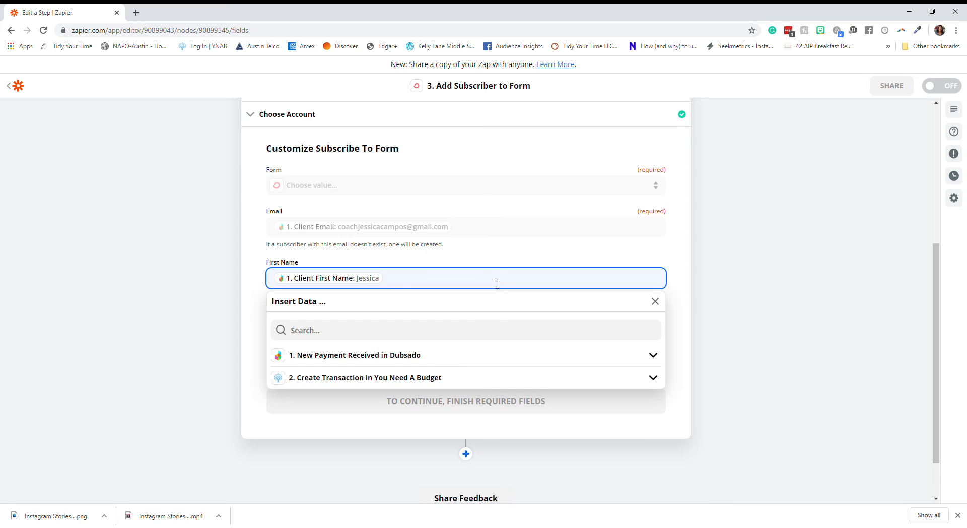
left_click(708, 236)
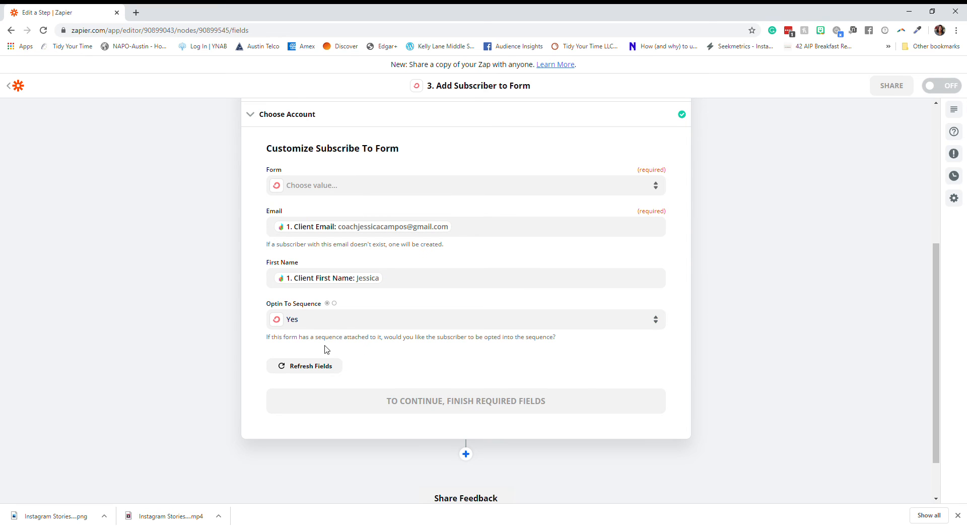
- Set the target form to Clare form and send the test subscription to ConvertKit
left_click(514, 194)
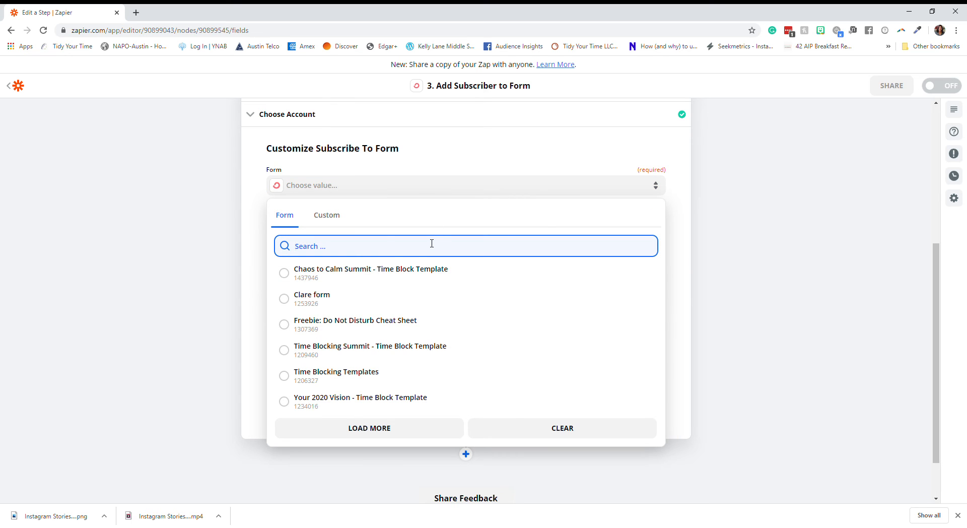
left_click(334, 298)
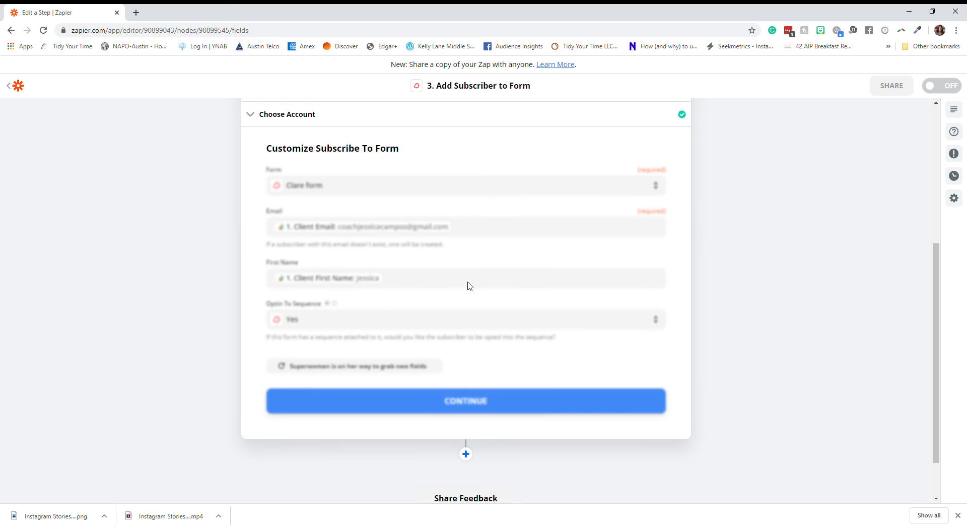
left_click(499, 401)
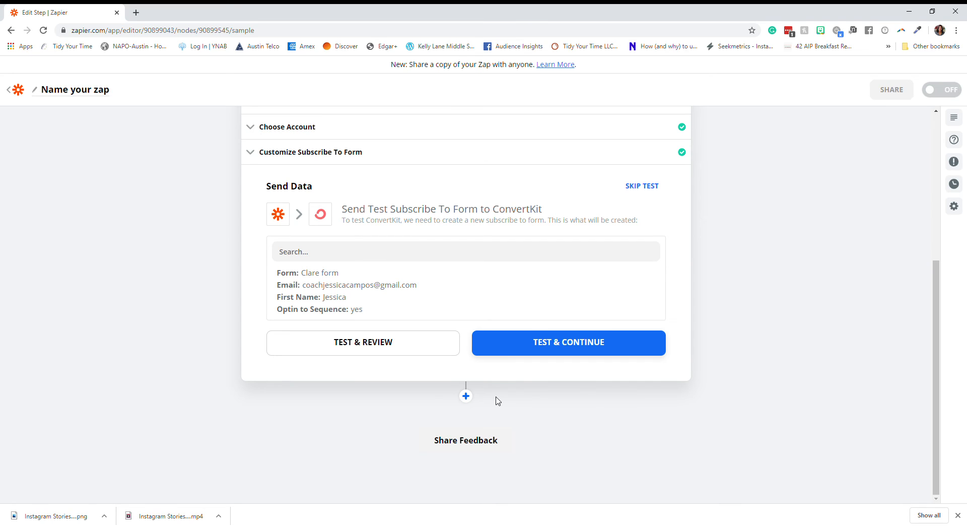
left_click(554, 339)
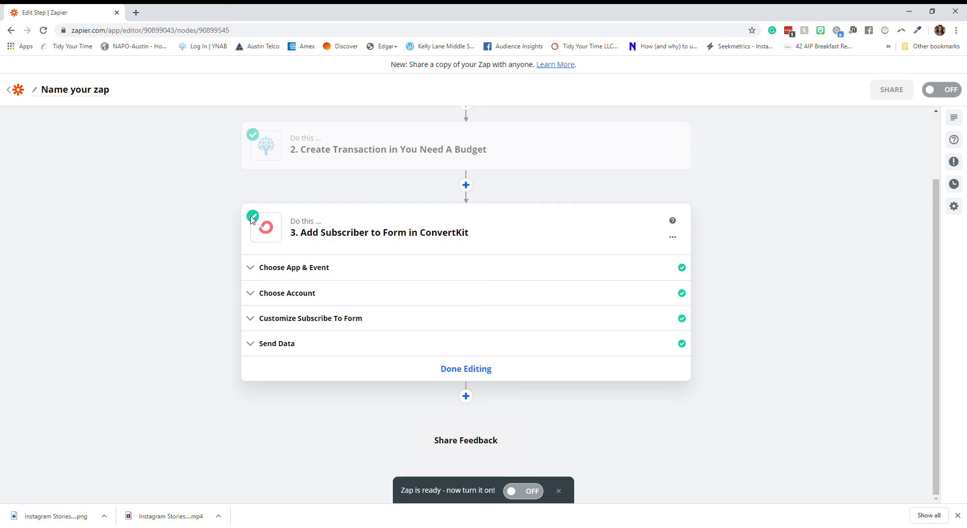
- Name the Zap "Dubsado Payment to YNAB and CovertKit"
left_click(99, 98)
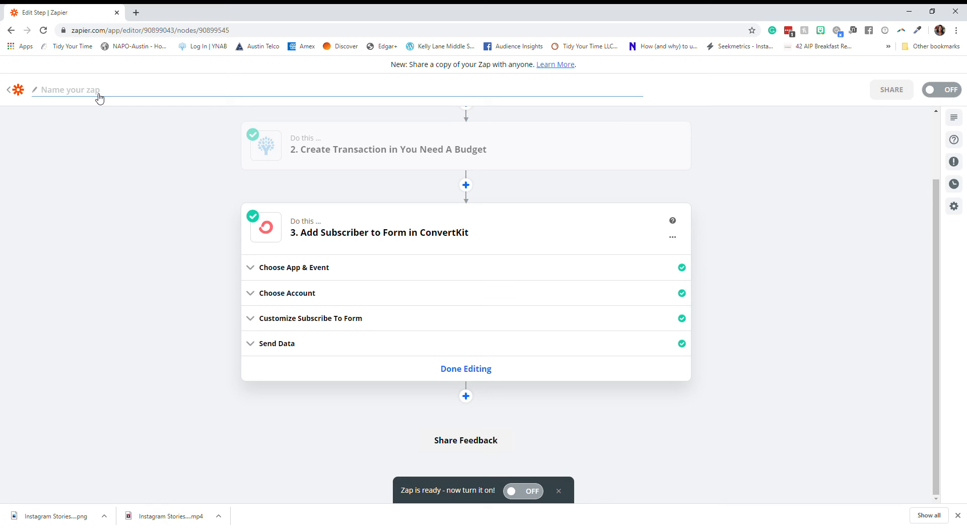
type("Dubsado Payment to YNAB and CovertKit")
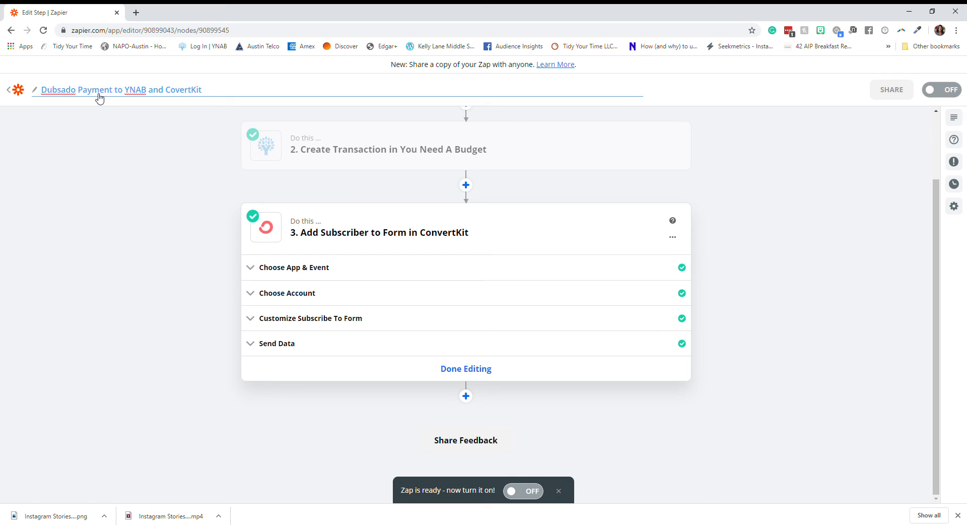
left_click(131, 159)
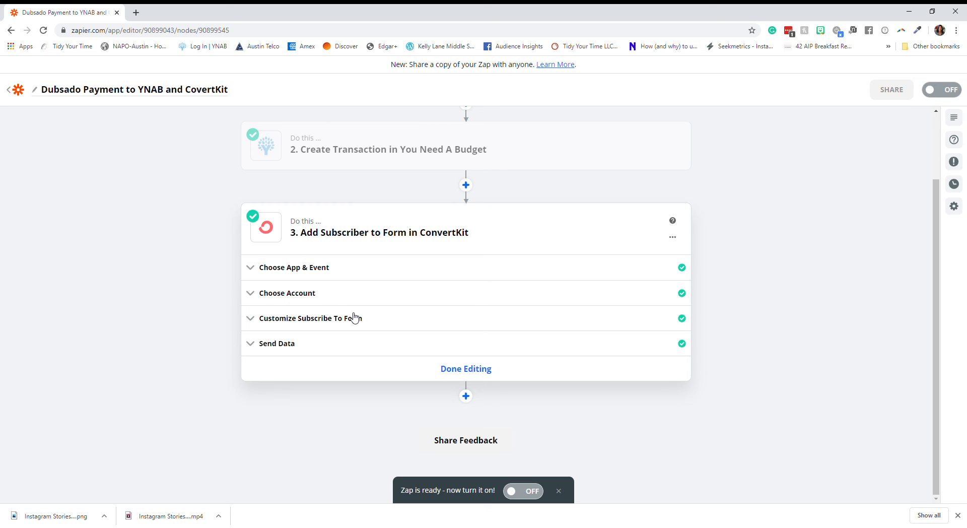
scroll(302, 303, "up", 2)
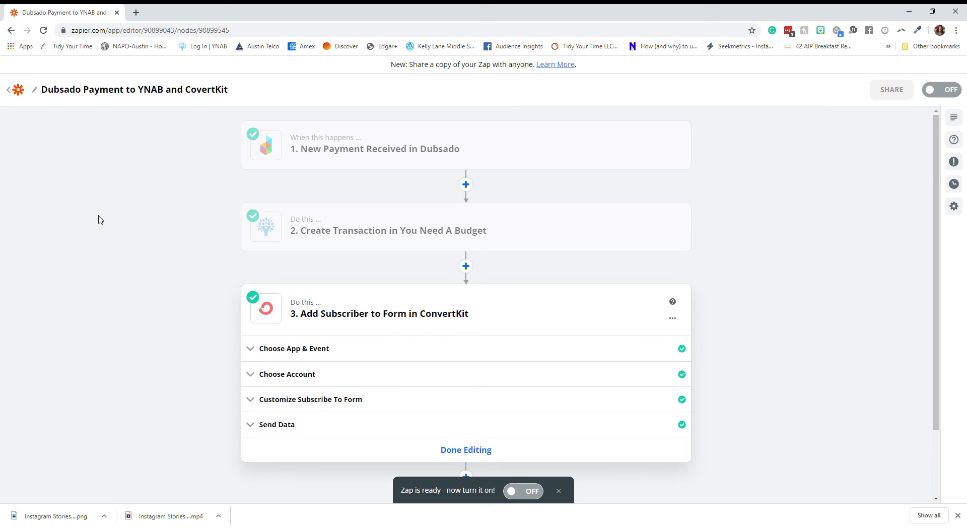
- Open the existing Zap for new Dubsado project leads, browse the options for an intermediate step, and return to the Zaps list
left_click(11, 91)
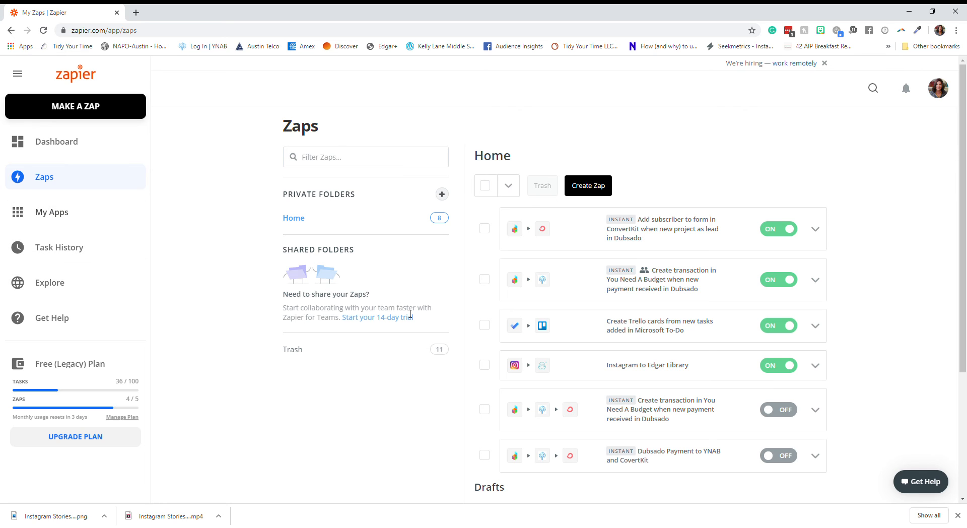
left_click(628, 247)
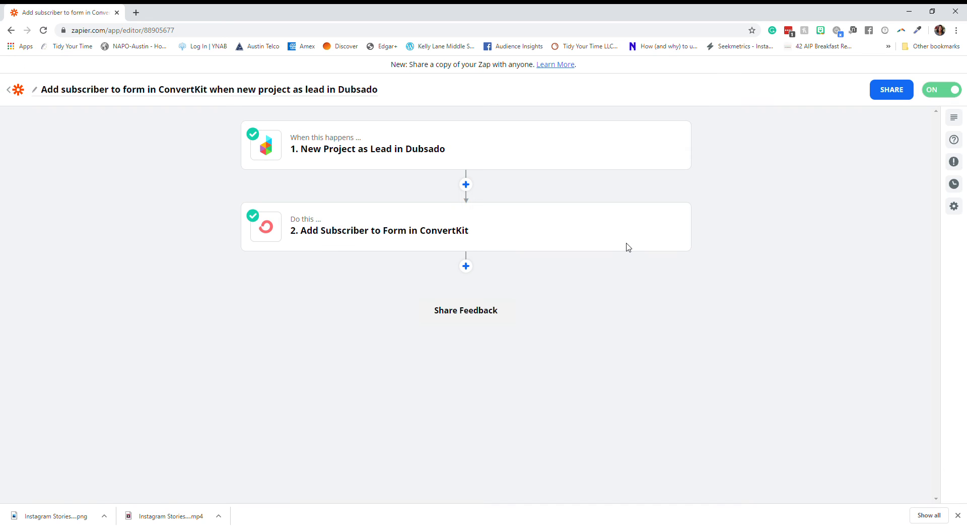
left_click(466, 185)
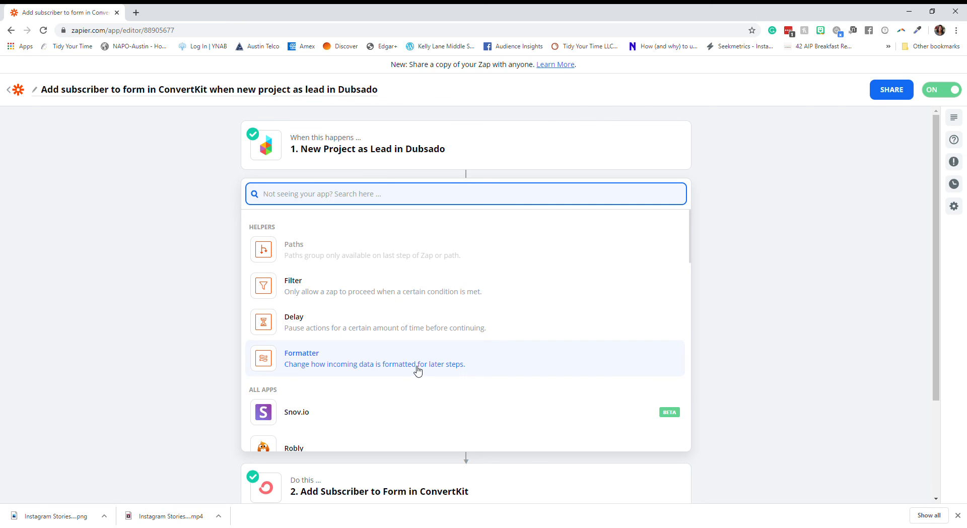
scroll(419, 370, "down", 10)
scroll(425, 355, "down", 2)
scroll(438, 335, "up", 7)
scroll(448, 307, "up", 5)
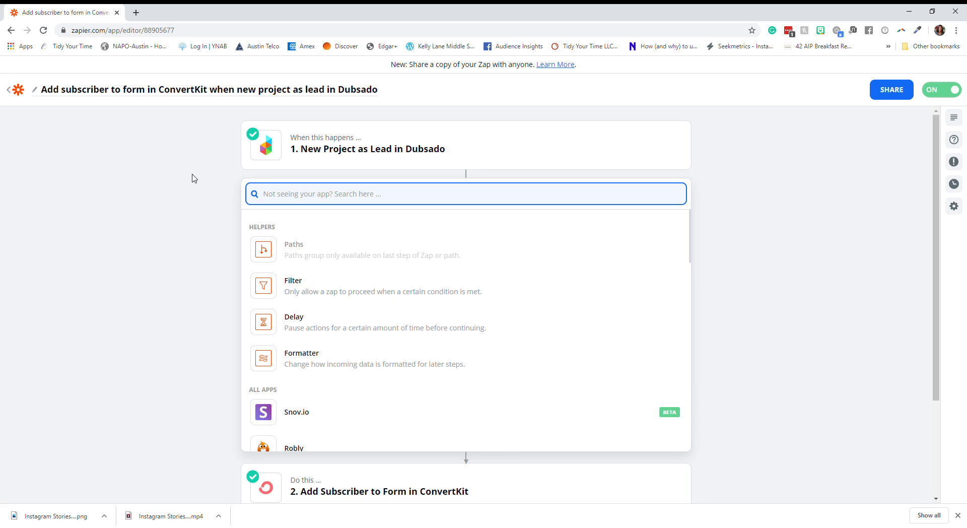
left_click(8, 91)
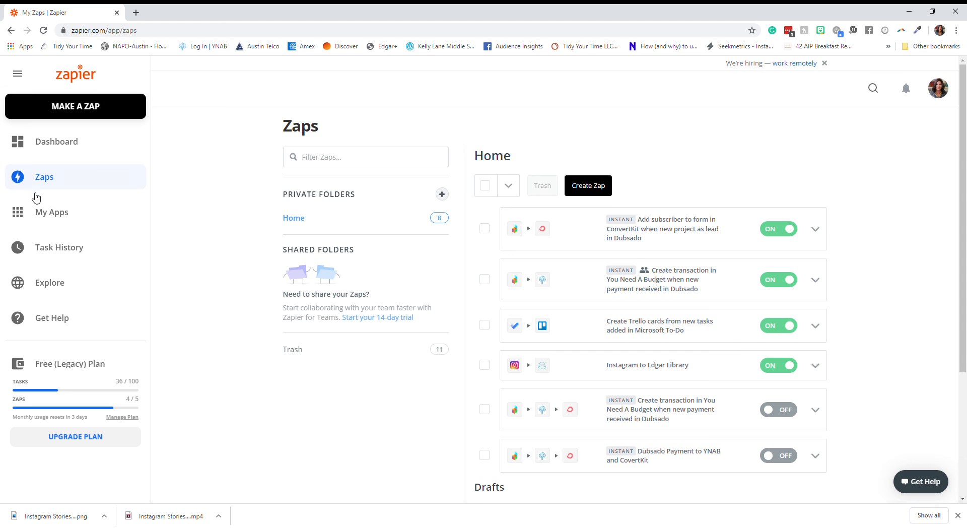
- Open the connected apps overview and review the listed connections from ConvertKit to You Need A Budget
left_click(39, 213)
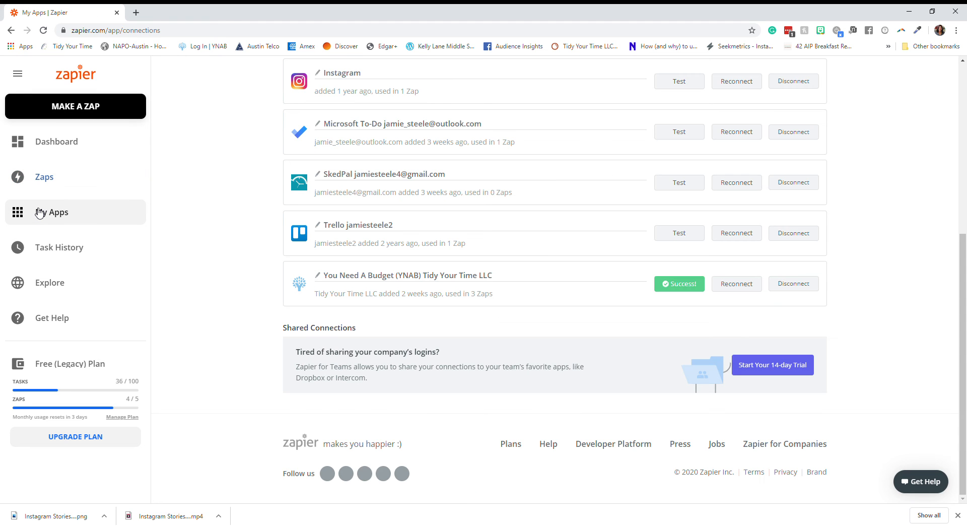
scroll(388, 296, "up", 5)
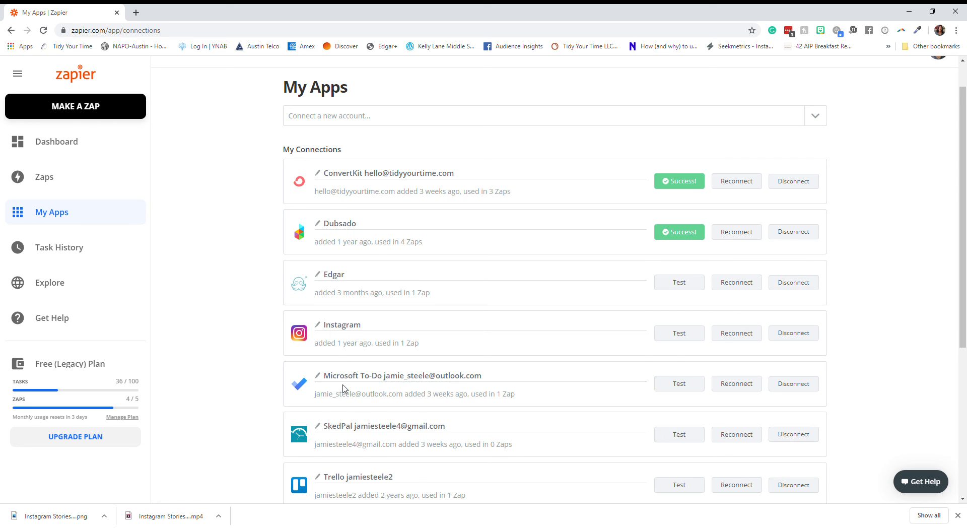
scroll(344, 383, "down", 1)
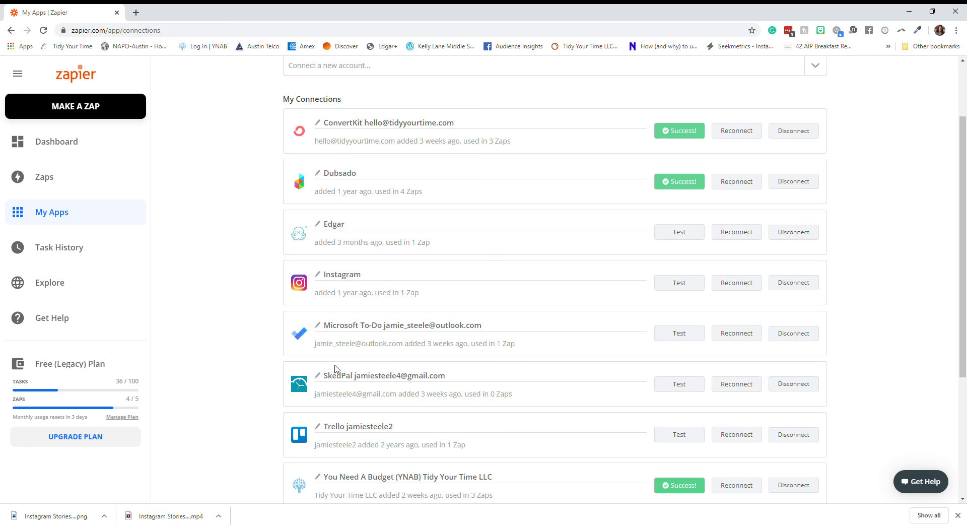
scroll(336, 388, "down", 1)
scroll(336, 387, "down", 1)
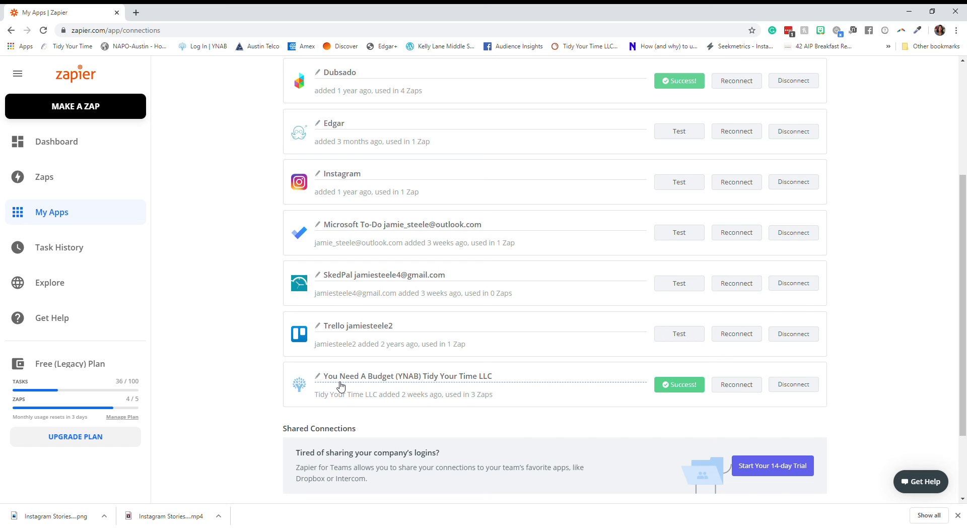
- Review the runs listed in the task history, and browse the Explore page's suggested workflows and learning videos
left_click(86, 251)
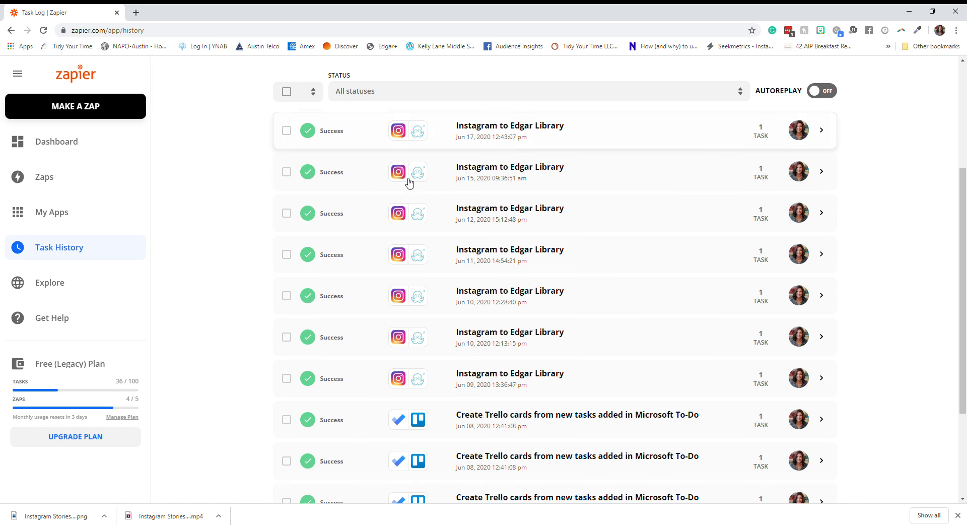
scroll(401, 276, "down", 3)
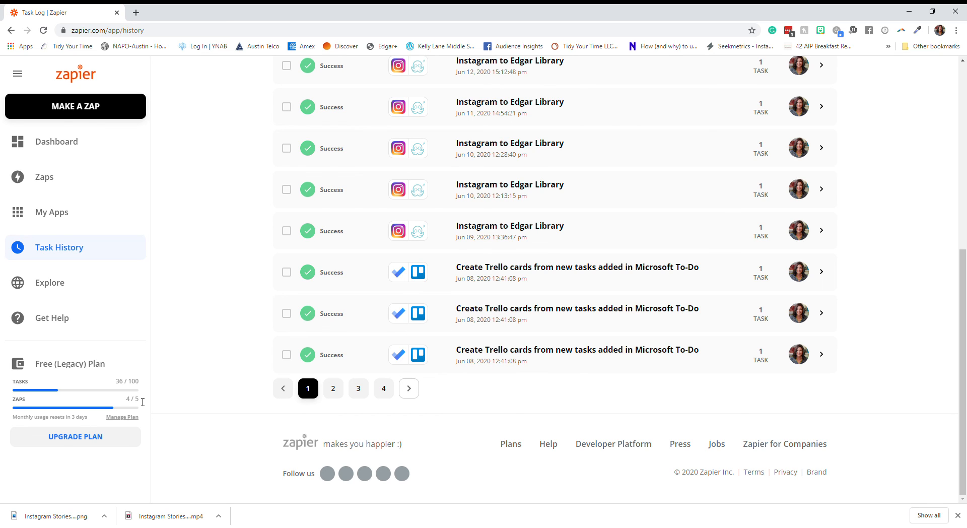
left_click(62, 285)
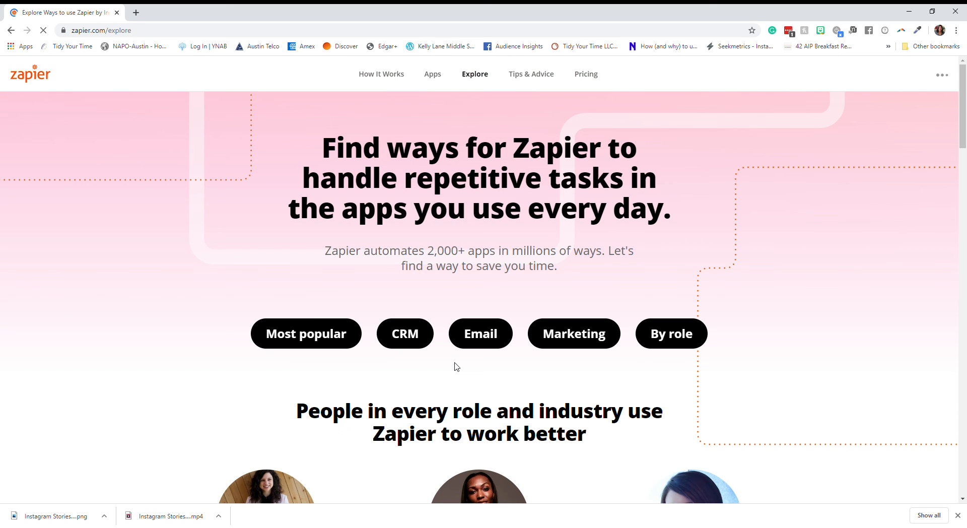
scroll(450, 358, "down", 3)
scroll(451, 357, "down", 10)
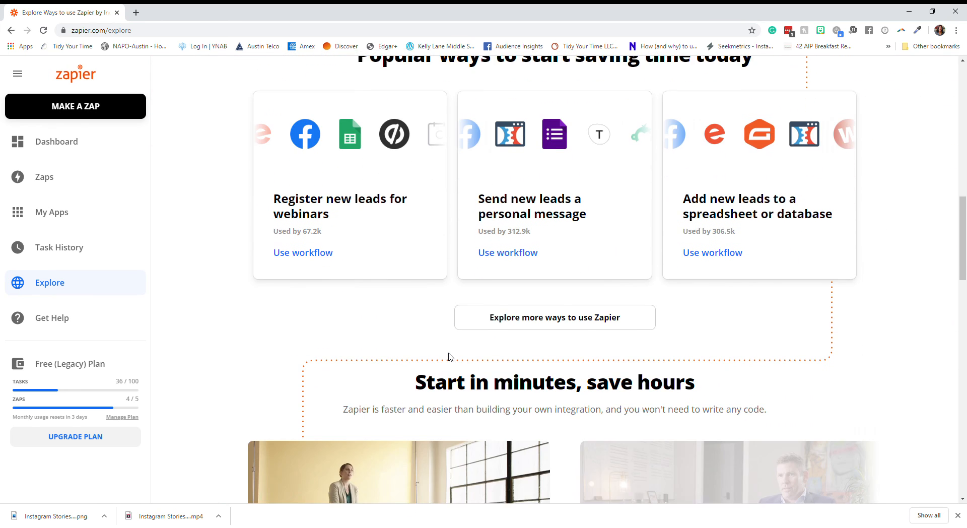
scroll(450, 357, "down", 4)
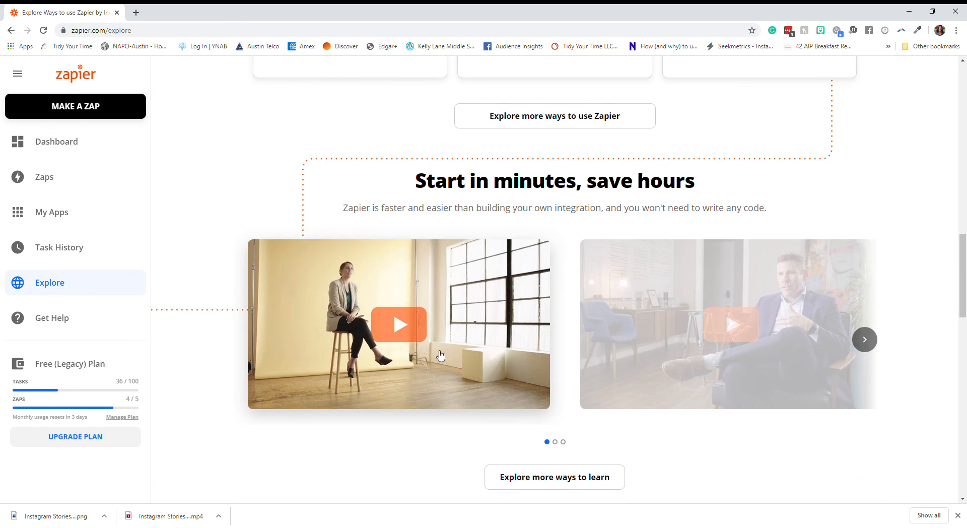
- Look over the Getting Started articles on the help page, and compare the prices and features of the upgrade plans from Free to Company
left_click(76, 319)
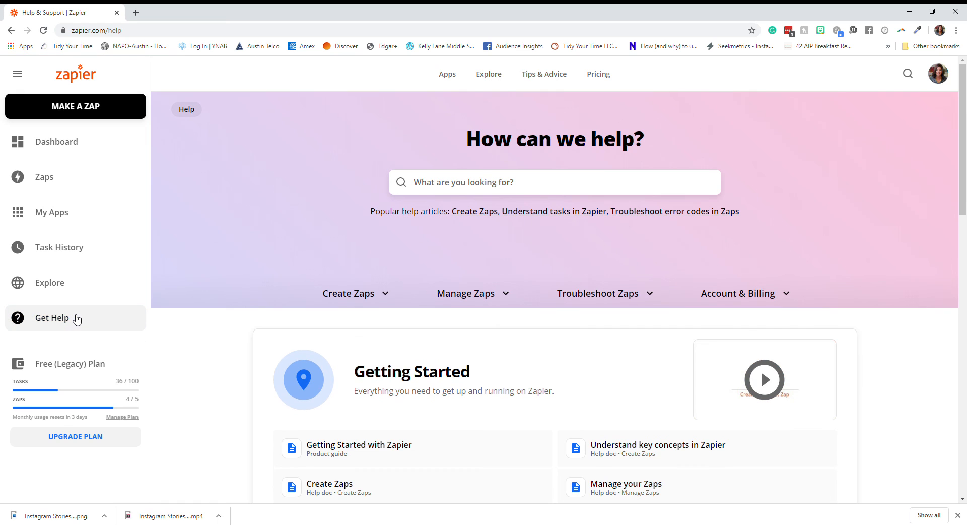
scroll(313, 331, "down", 2)
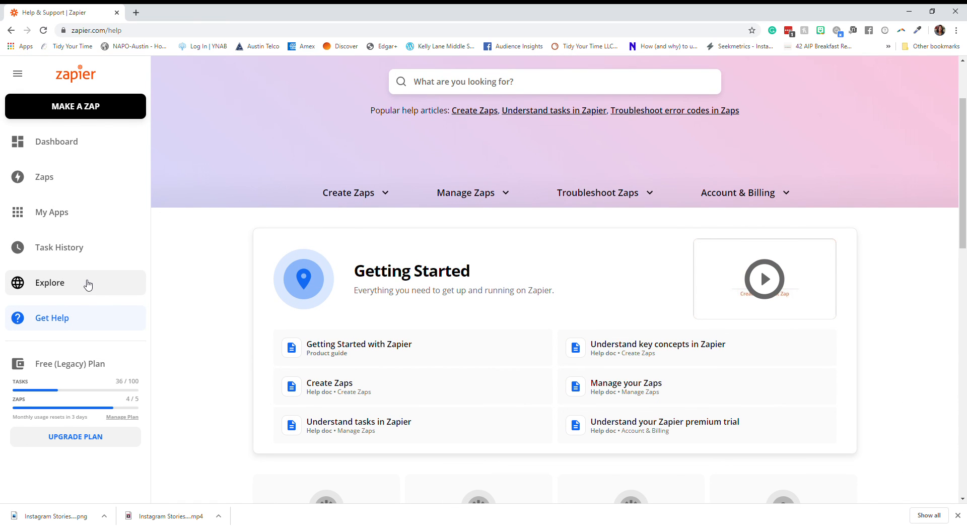
left_click(96, 438)
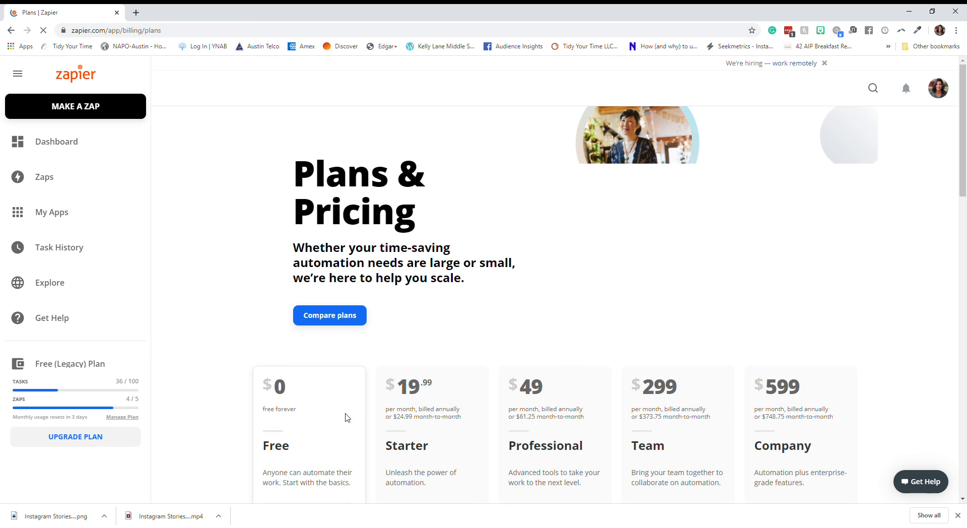
scroll(423, 403, "down", 3)
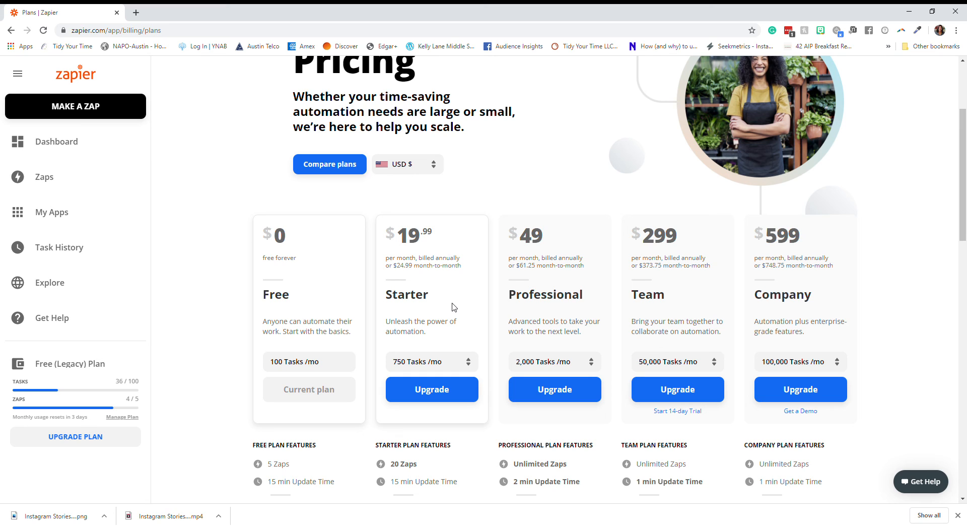
scroll(453, 308, "down", 2)
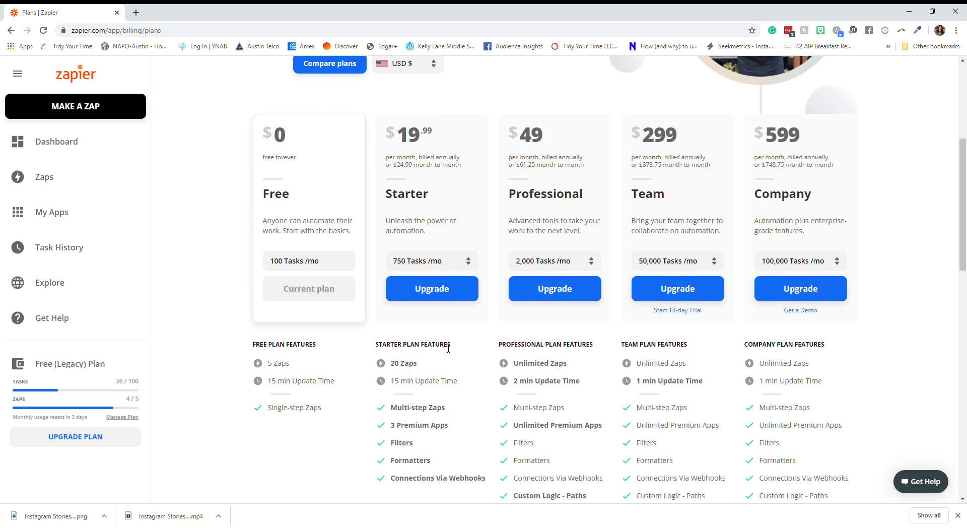